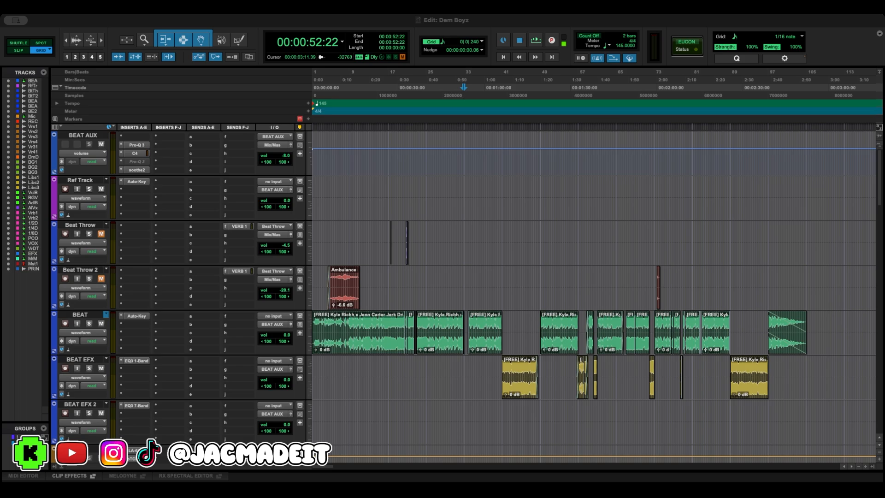
- Play the beat from the start of the session and stop after about 23 seconds
{"action": "key", "text": "Return"}
{"action": "key", "text": "space"}
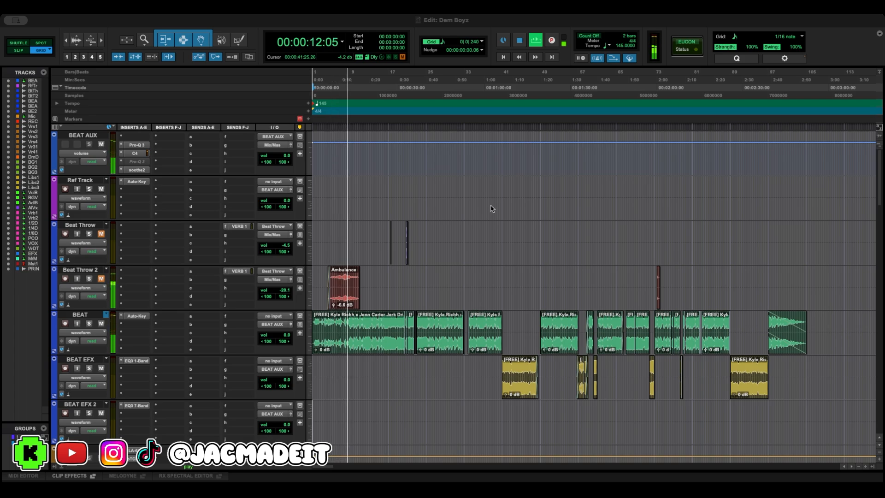
{"action": "left_click", "coordinate": [520, 42]}
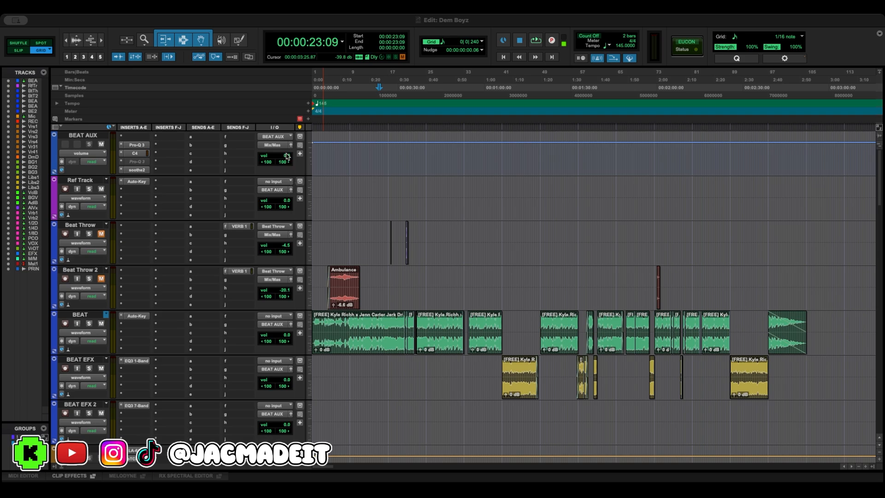
- Set the BEAT AUX volume to -8.0 dB and play the beat again from the session start
{"action": "left_click_drag", "start_coordinate": [287, 156], "coordinate": [296, 212]}
{"action": "scroll", "coordinate": [300, 199], "scroll_direction": "down", "scroll_amount": 4}
{"action": "scroll", "coordinate": [319, 207], "scroll_direction": "up", "scroll_amount": 4}
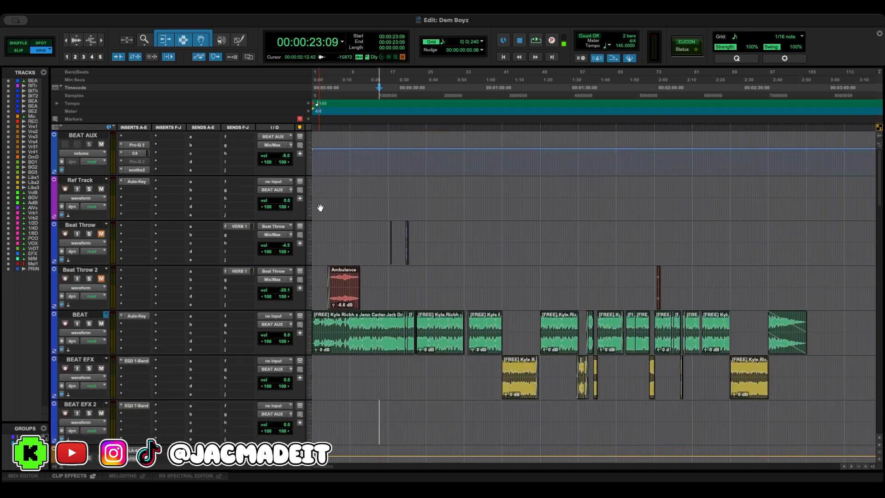
{"action": "left_click", "coordinate": [505, 57]}
{"action": "key", "text": "space"}
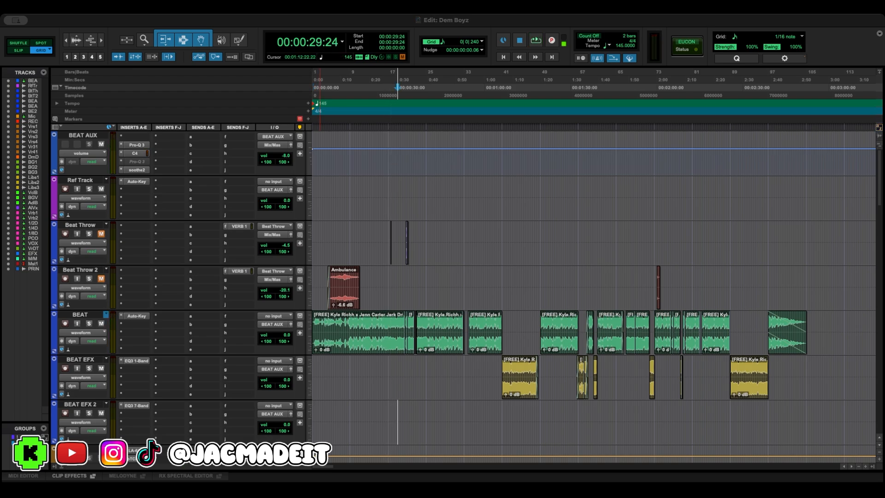
{"action": "scroll", "coordinate": [232, 290], "scroll_direction": "down", "scroll_amount": 20}
{"action": "scroll", "coordinate": [232, 290], "scroll_direction": "up", "scroll_amount": 20}
{"action": "scroll", "coordinate": [232, 290], "scroll_direction": "down", "scroll_amount": 5}
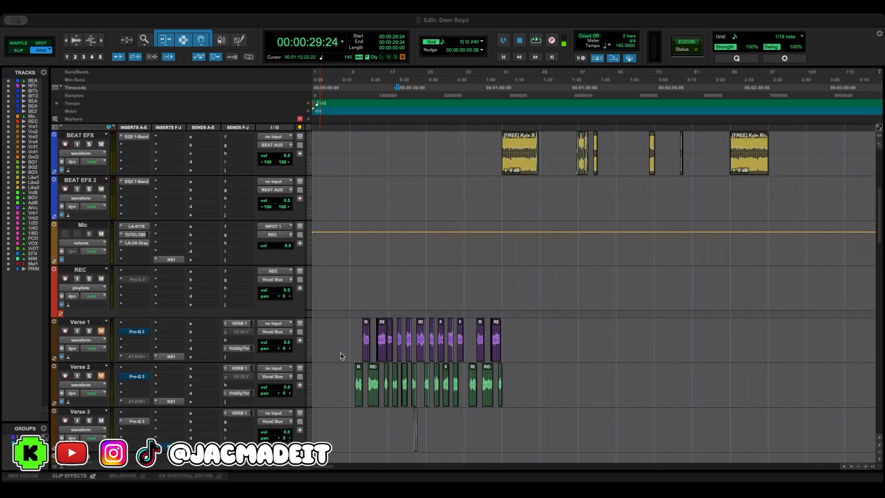
{"action": "scroll", "coordinate": [323, 341], "scroll_direction": "up", "scroll_amount": 5}
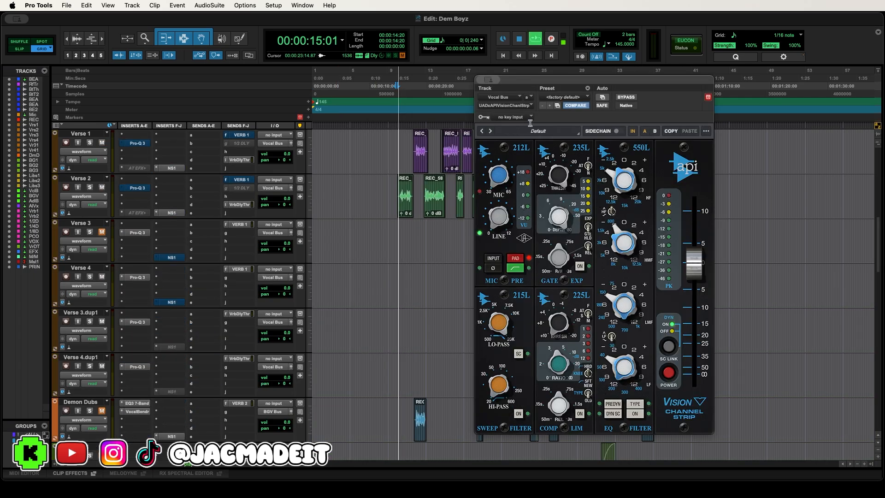
- Compare the verse vocals with the EQ section of the Vocal Bus API Vision Channel Strip switched off and on
{"action": "left_click_drag", "start_coordinate": [529, 80], "coordinate": [213, 63]}
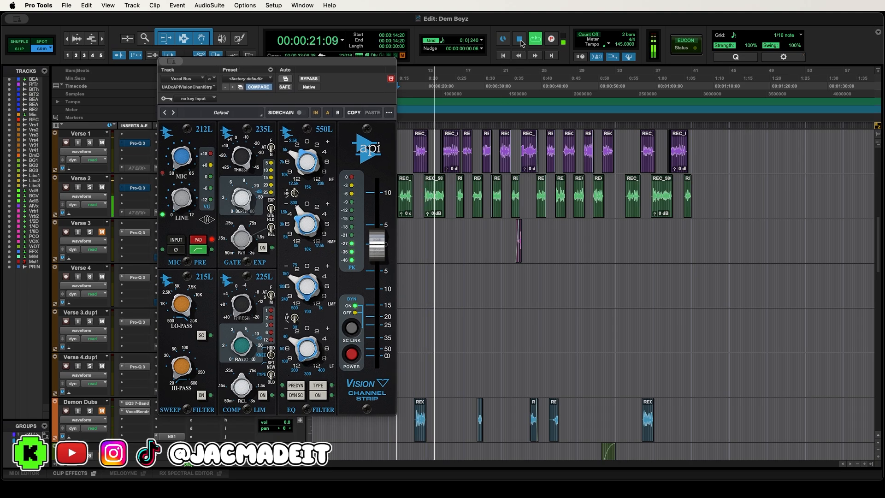
{"action": "left_click", "coordinate": [524, 42]}
{"action": "left_click_drag", "start_coordinate": [364, 61], "coordinate": [338, 64]}
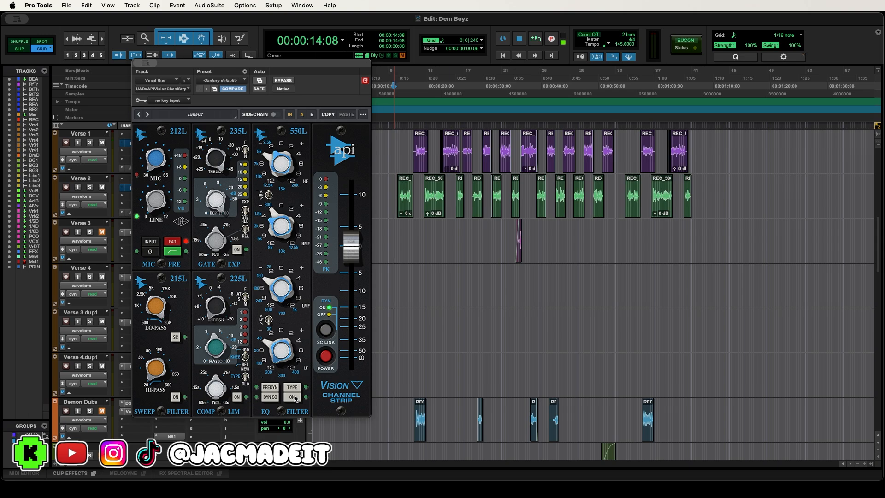
{"action": "key", "text": "space"}
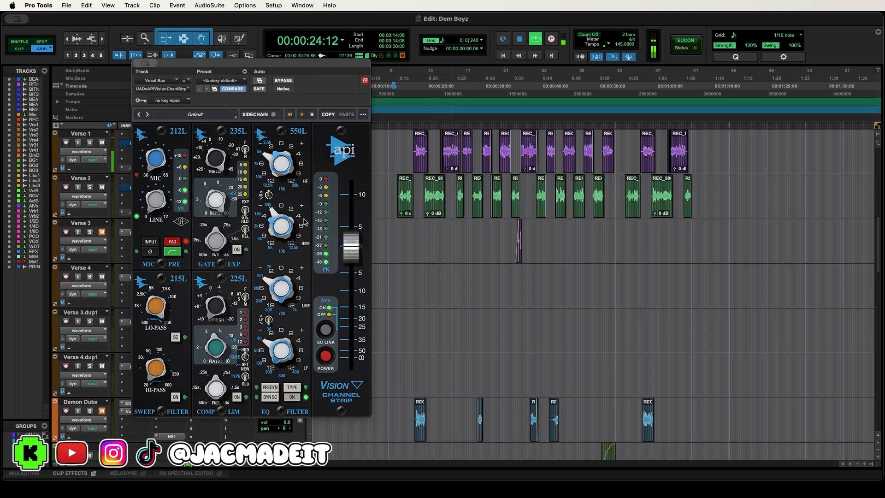
{"action": "left_click", "coordinate": [520, 39]}
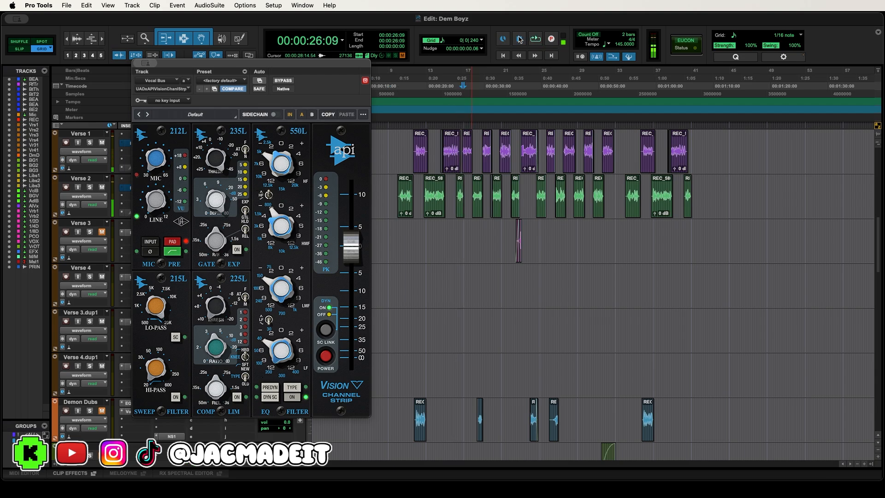
{"action": "left_click_drag", "start_coordinate": [312, 67], "coordinate": [357, 69]}
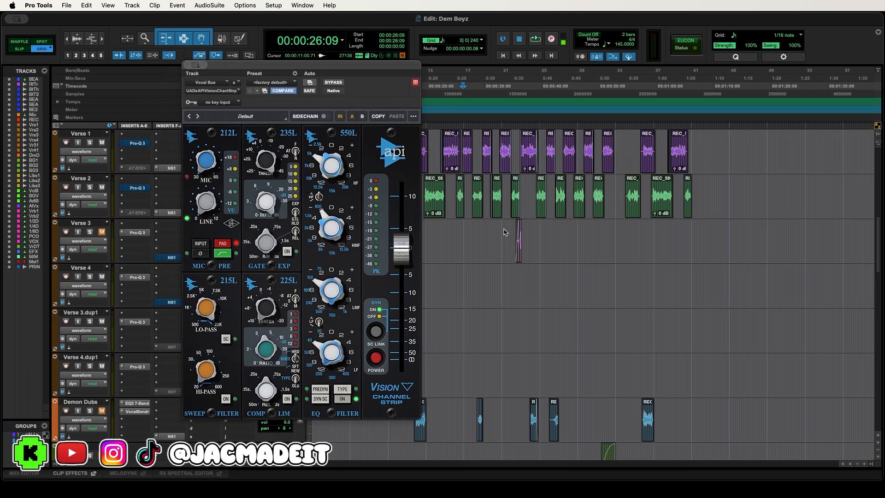
- Compare the verse vocals from about 15 seconds with the first Pro-Q 3 on the Vocal Bus bypassed and active
{"action": "scroll", "coordinate": [505, 231], "scroll_direction": "up", "scroll_amount": 8}
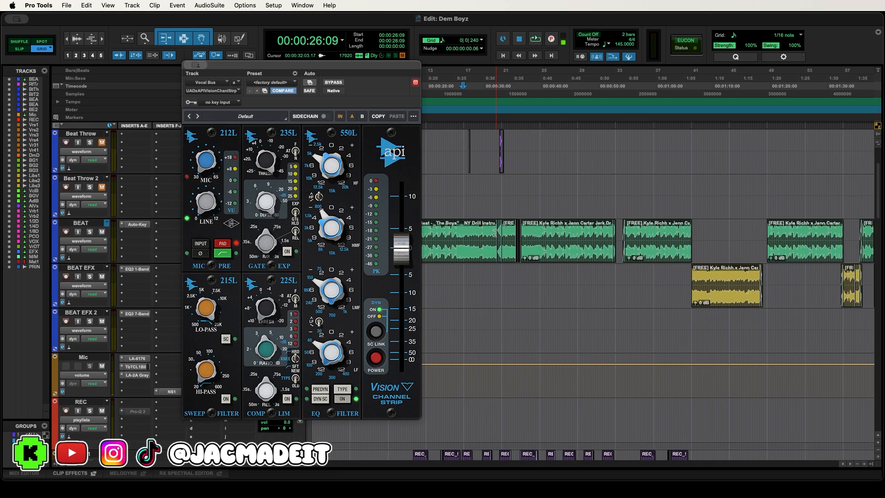
{"action": "scroll", "coordinate": [493, 232], "scroll_direction": "down", "scroll_amount": 5}
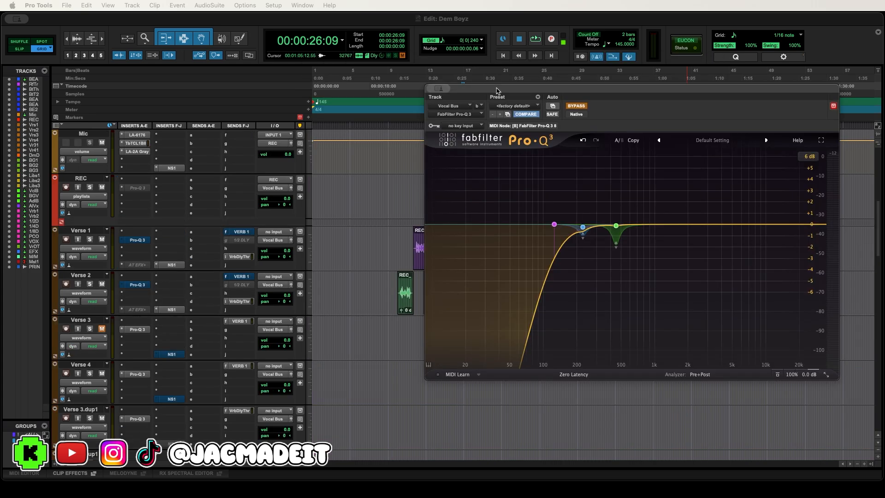
{"action": "left_click_drag", "start_coordinate": [462, 82], "coordinate": [507, 101]}
{"action": "left_click", "coordinate": [397, 95]}
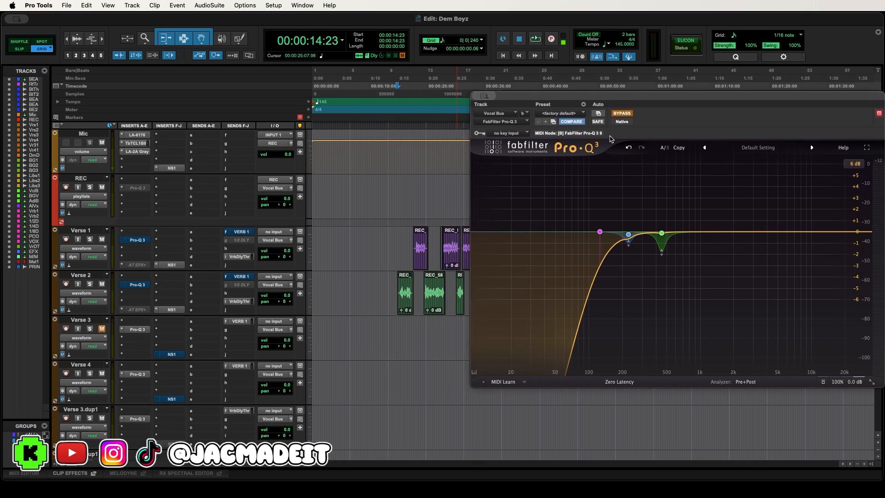
{"action": "key", "text": "space"}
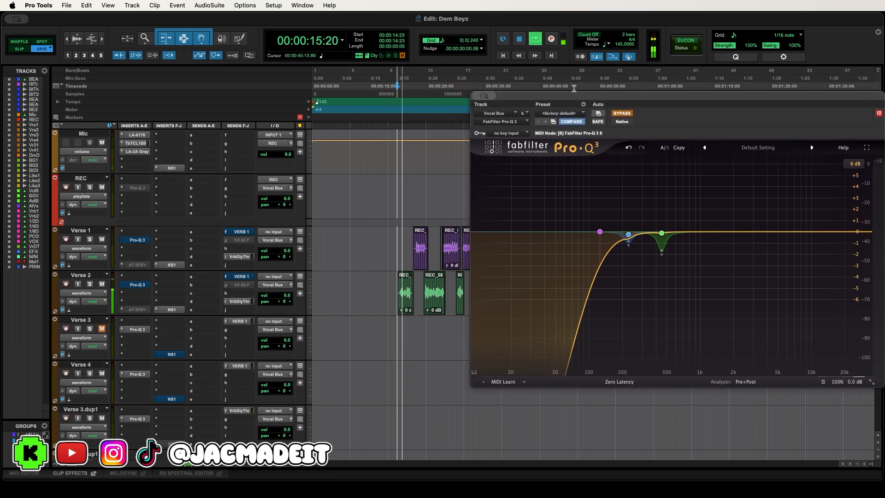
{"action": "left_click_drag", "start_coordinate": [570, 99], "coordinate": [556, 83]}
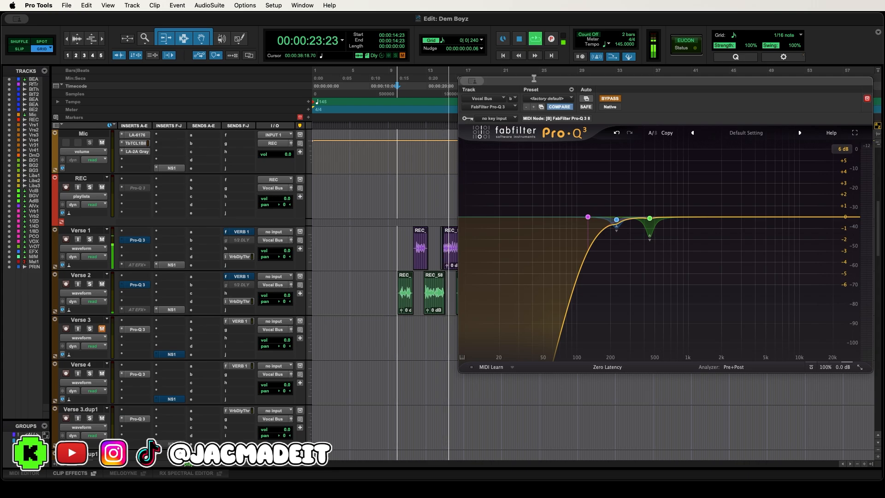
{"action": "left_click_drag", "start_coordinate": [534, 84], "coordinate": [511, 84]}
{"action": "key", "text": "space"}
{"action": "left_click", "coordinate": [535, 40]}
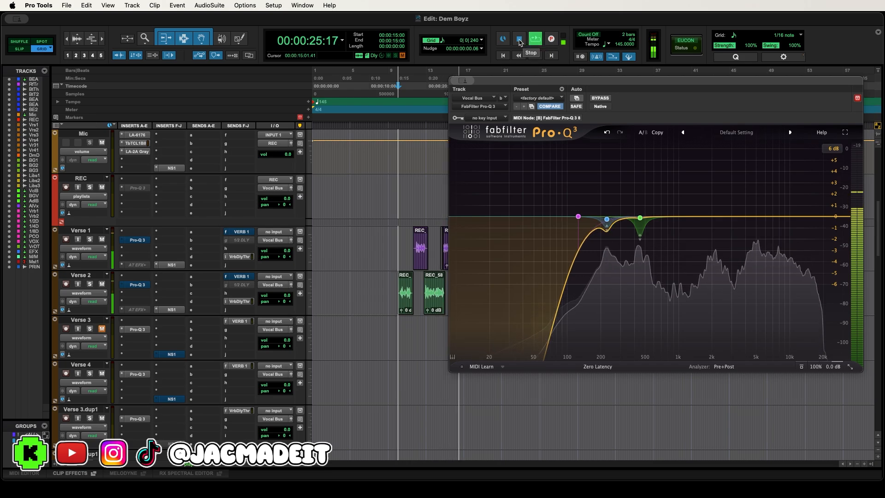
{"action": "left_click", "coordinate": [520, 40]}
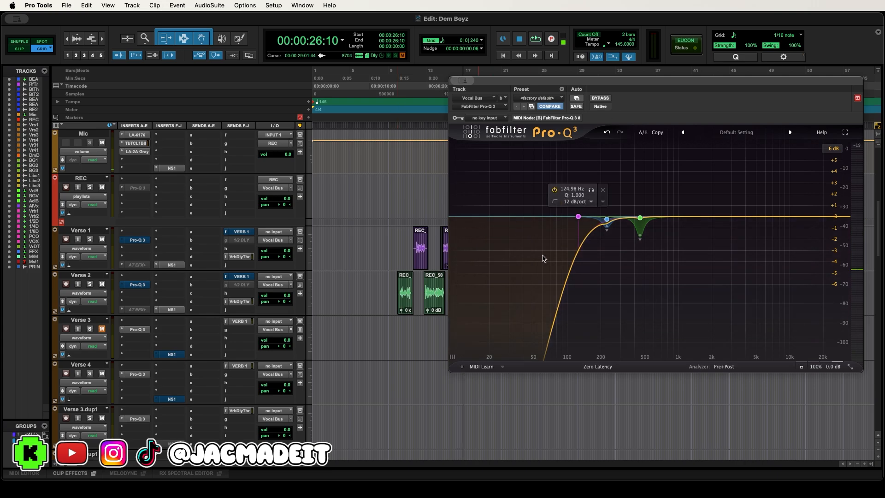
- Switch the Pro-Q 3 band at 227 Hz from automatic to manual threshold and lower it to -26.1 dB during playback
{"action": "left_click_drag", "start_coordinate": [504, 206], "coordinate": [573, 297]}
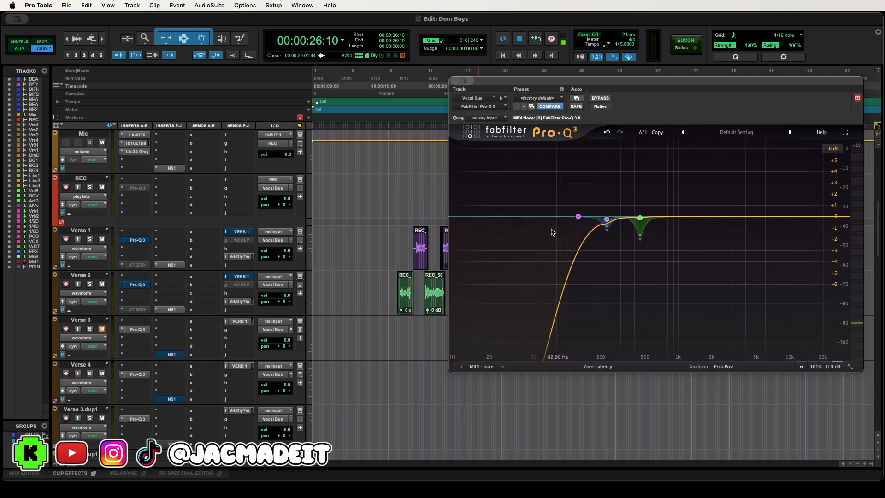
{"action": "left_click", "coordinate": [607, 220]}
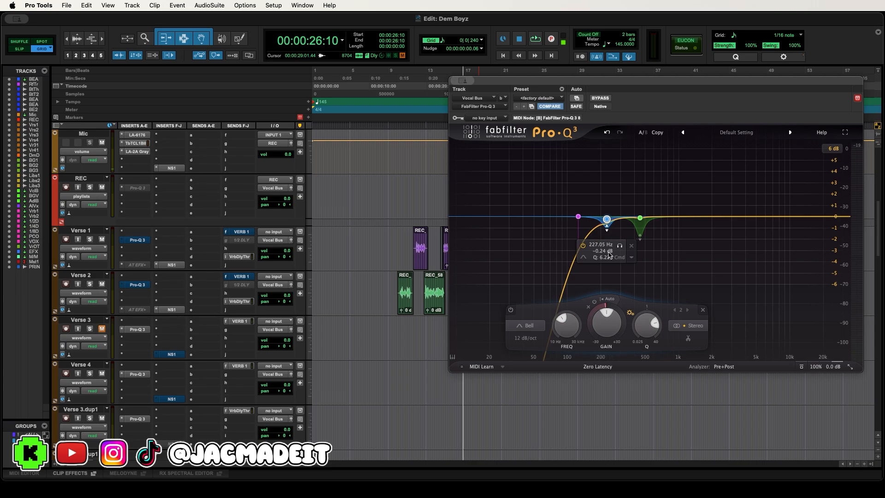
{"action": "left_click", "coordinate": [616, 299]}
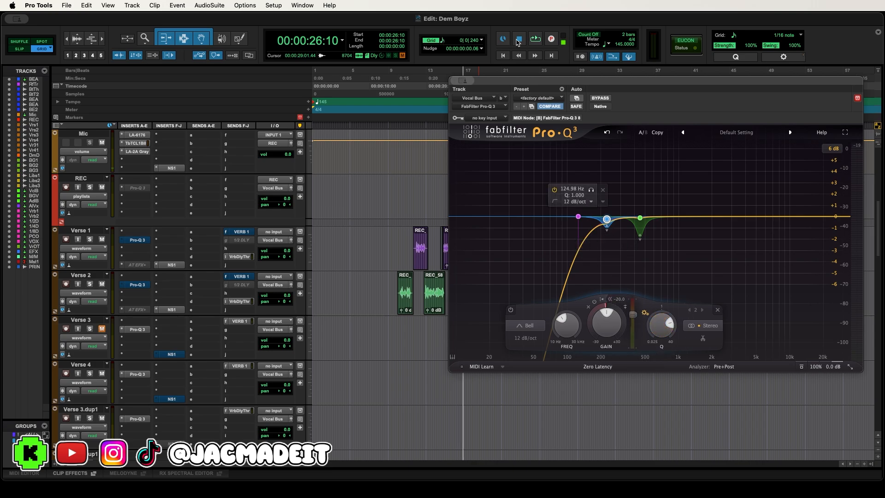
{"action": "left_click", "coordinate": [535, 41]}
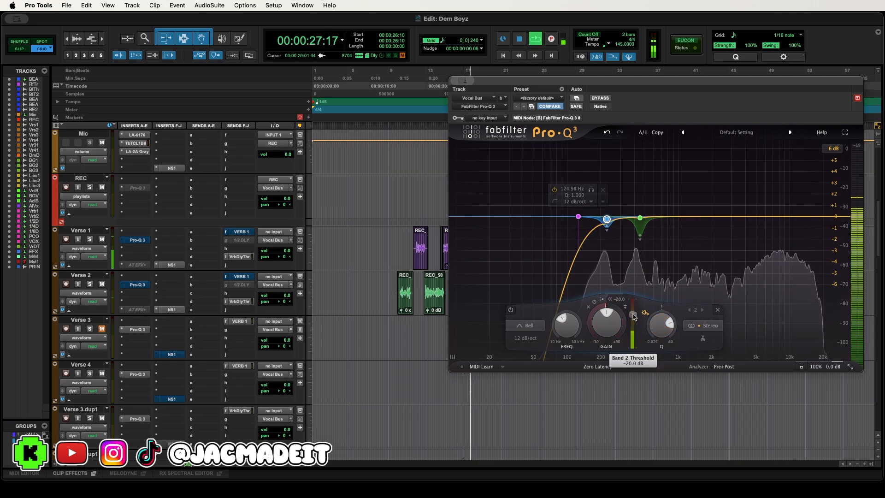
{"action": "left_click_drag", "start_coordinate": [634, 315], "coordinate": [636, 322]}
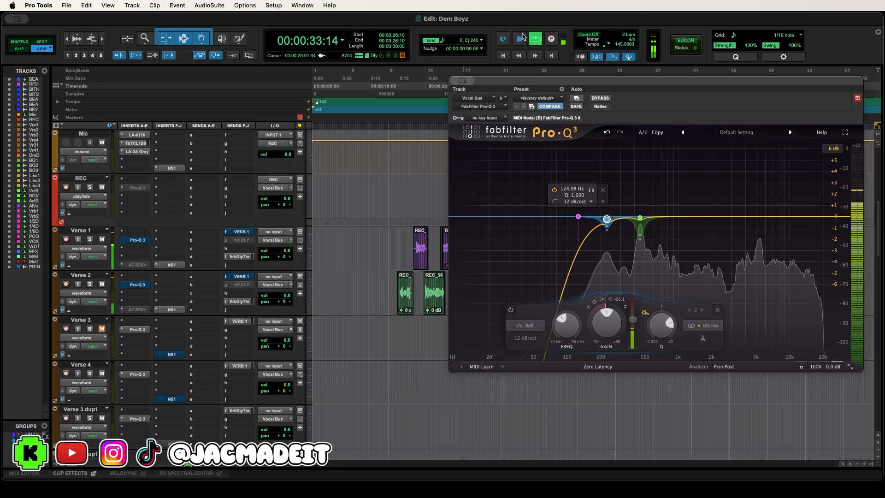
{"action": "key", "text": "space"}
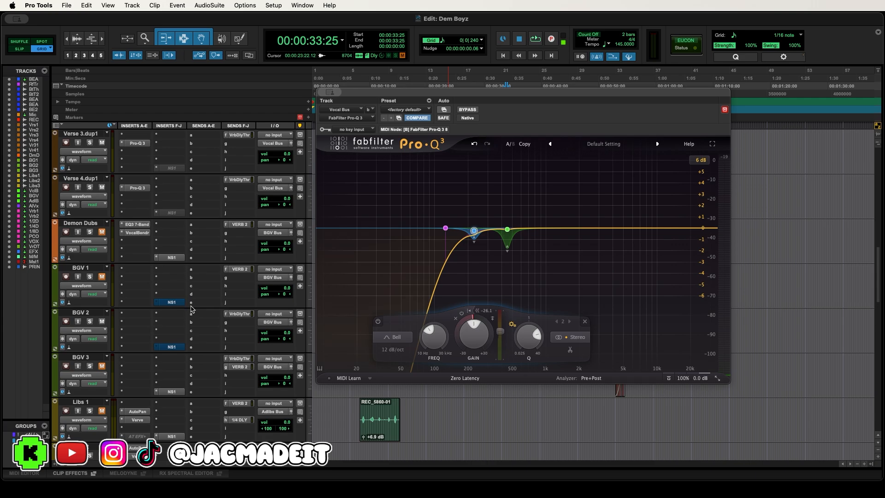
- Compare the verse vocals from about 15 seconds with the CLA-2A compressor on the Vocal Bus bypassed and active
{"action": "scroll", "coordinate": [196, 308], "scroll_direction": "down", "scroll_amount": 2}
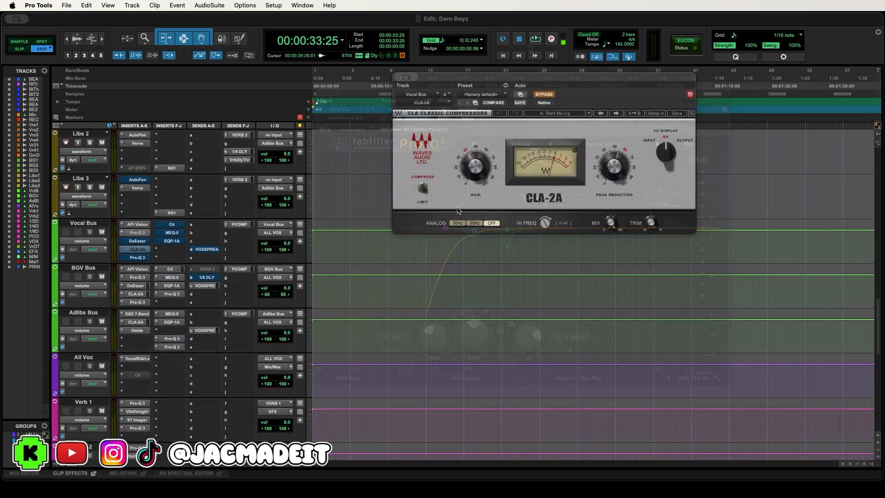
{"action": "scroll", "coordinate": [457, 272], "scroll_direction": "up", "scroll_amount": 6}
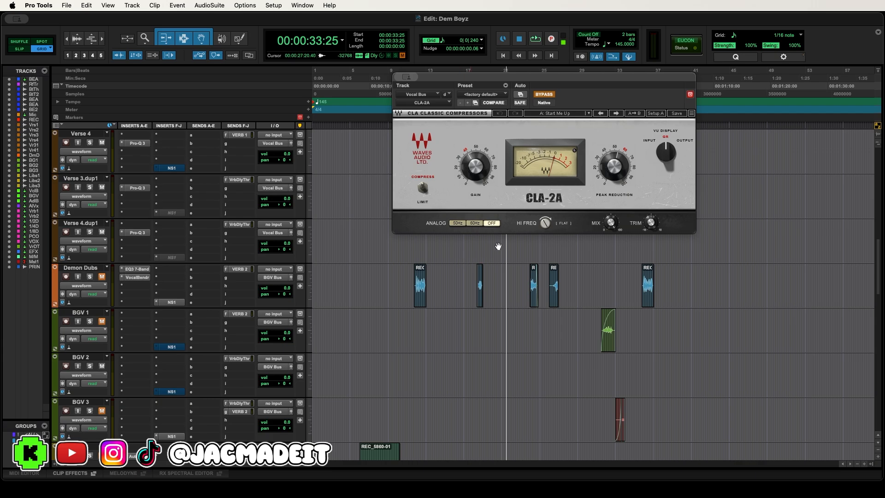
{"action": "left_click_drag", "start_coordinate": [528, 79], "coordinate": [524, 127]}
{"action": "scroll", "coordinate": [724, 196], "scroll_direction": "up", "scroll_amount": 5}
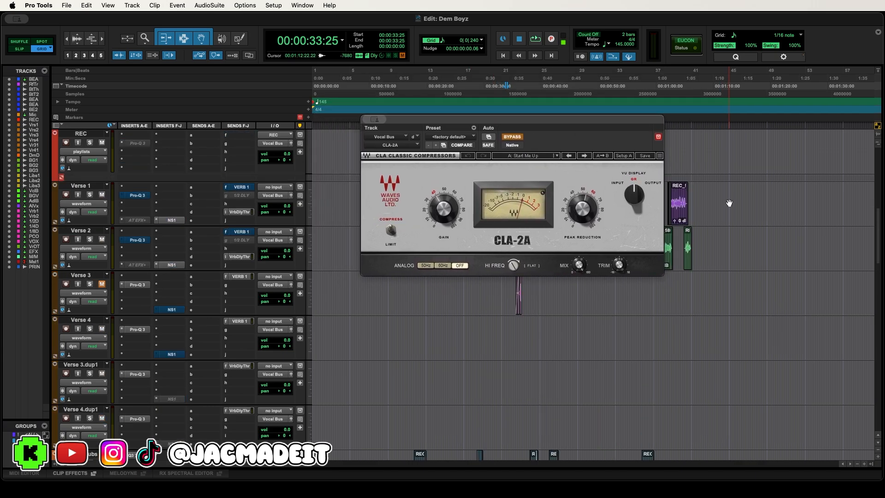
{"action": "scroll", "coordinate": [729, 203], "scroll_direction": "up", "scroll_amount": 1}
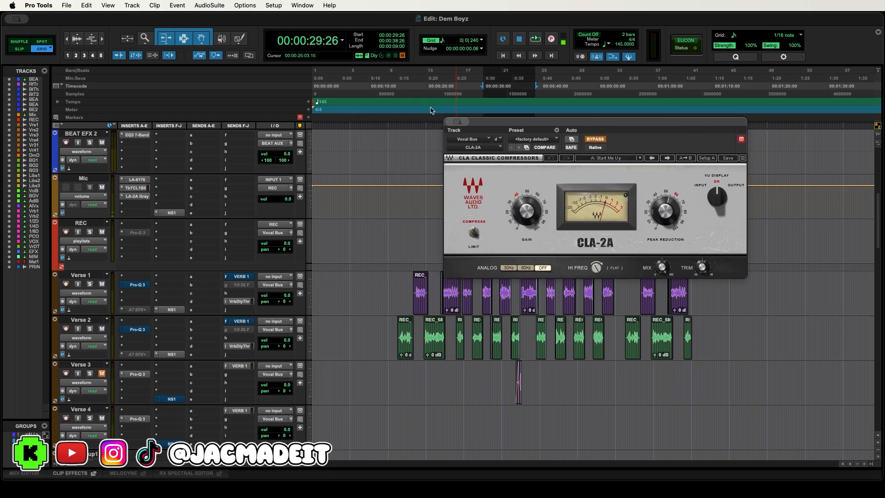
{"action": "left_click", "coordinate": [400, 92]}
{"action": "key", "text": "space"}
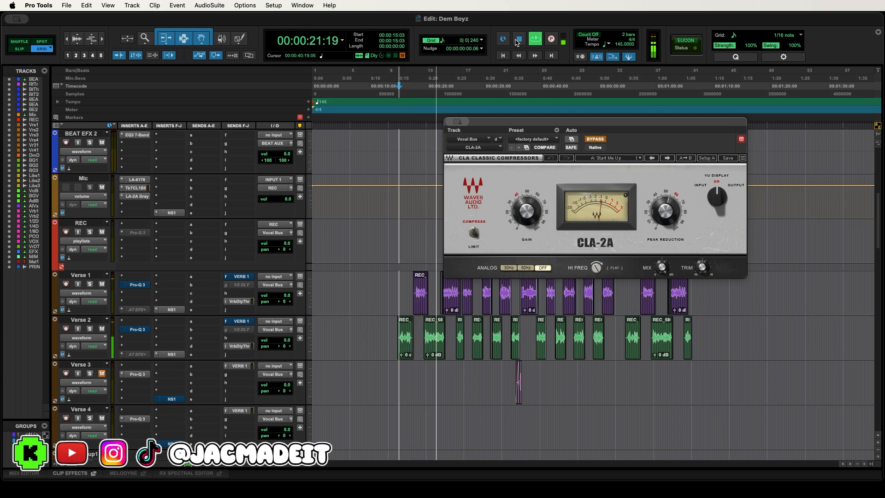
{"action": "left_click", "coordinate": [518, 40]}
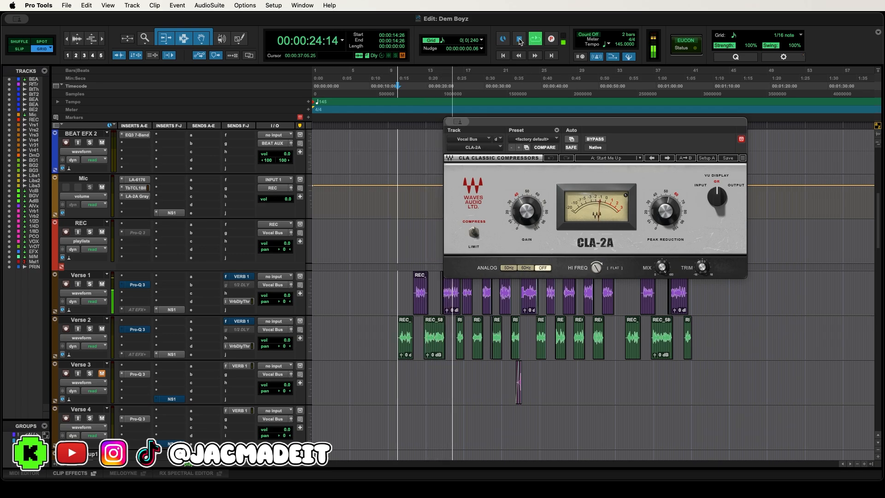
{"action": "left_click", "coordinate": [520, 41]}
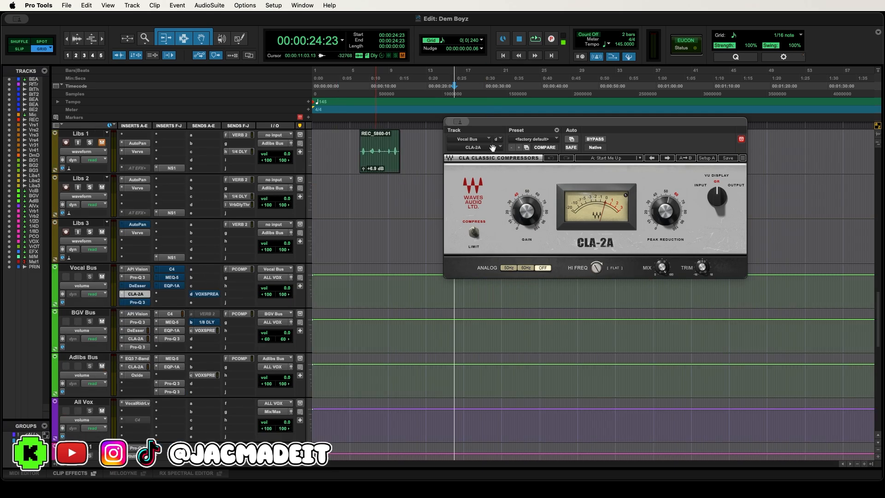
- Compare the verse vocals from about 15 seconds with the DeEsser on the Vocal Bus bypassed and active, leaving it active
{"action": "left_click_drag", "start_coordinate": [495, 124], "coordinate": [464, 117]}
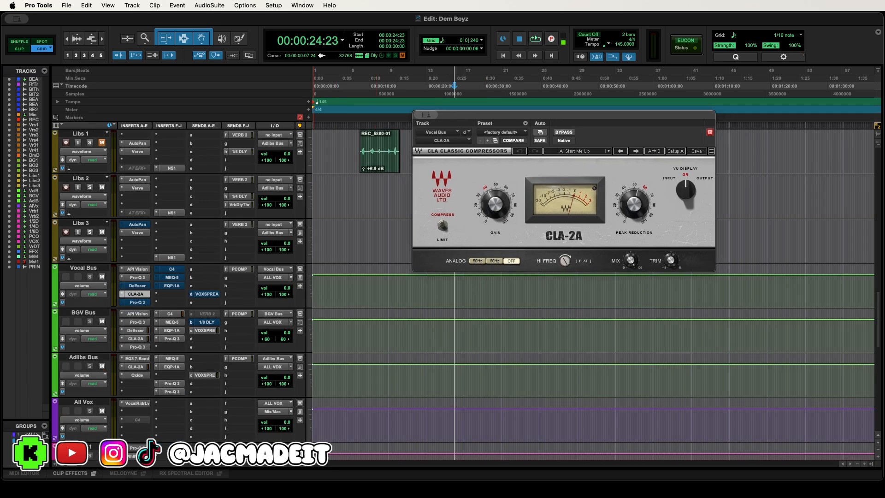
{"action": "left_click", "coordinate": [137, 285]}
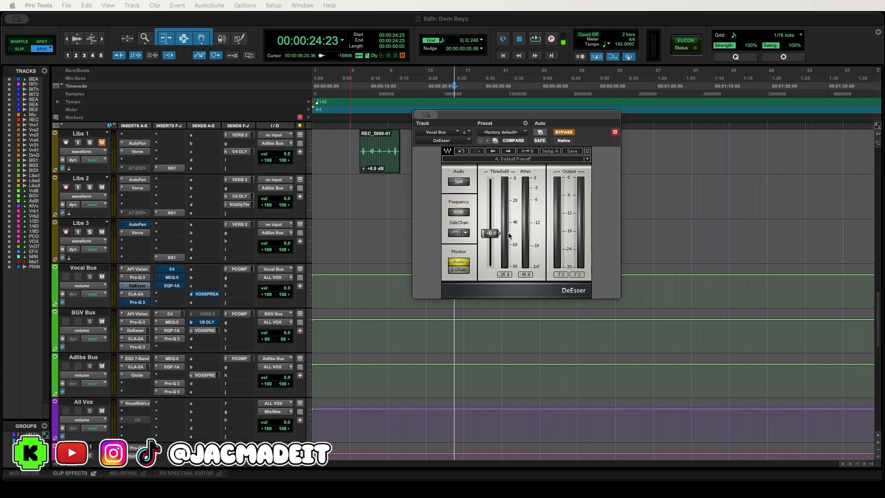
{"action": "scroll", "coordinate": [399, 205], "scroll_direction": "up", "scroll_amount": 10}
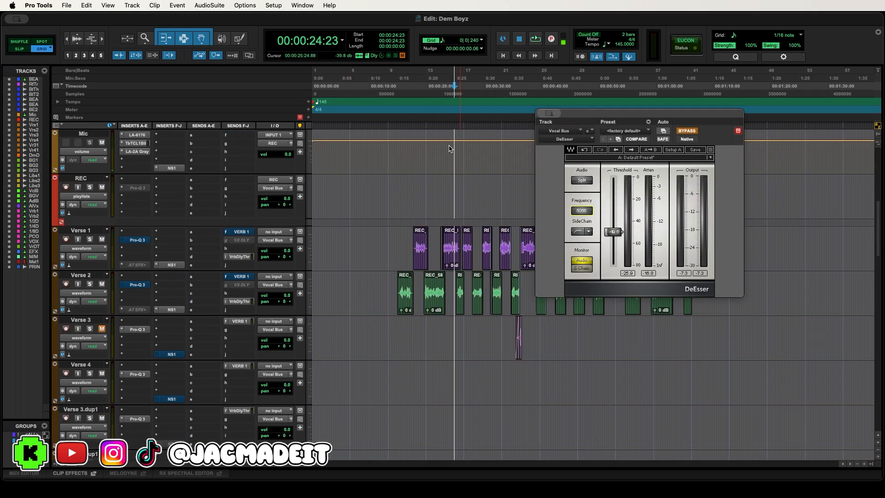
{"action": "left_click", "coordinate": [400, 94]}
{"action": "key", "text": "space"}
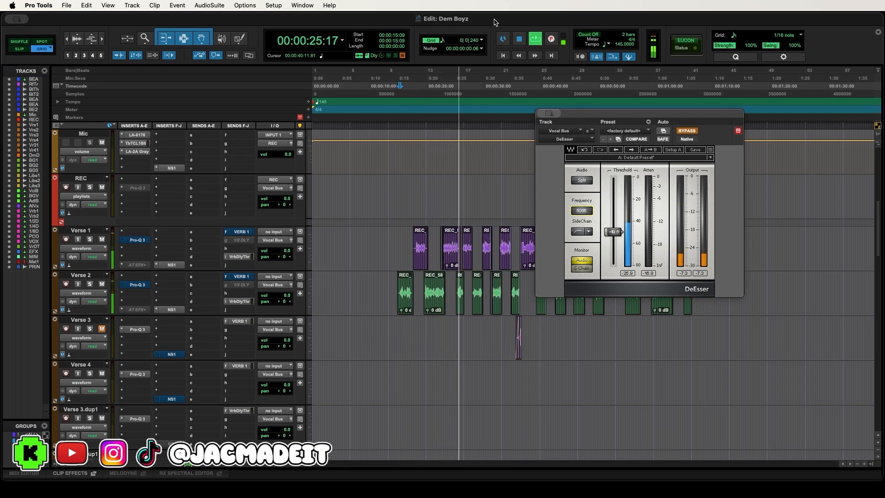
{"action": "key", "text": "space"}
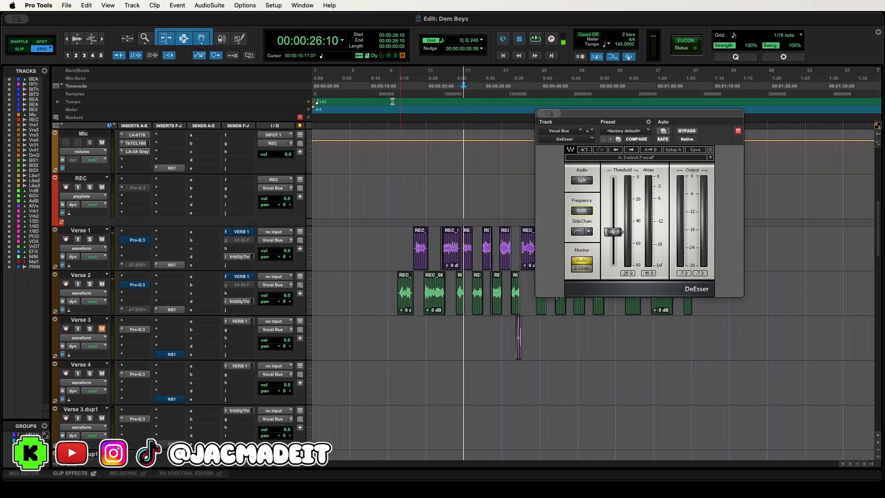
{"action": "key", "text": "space"}
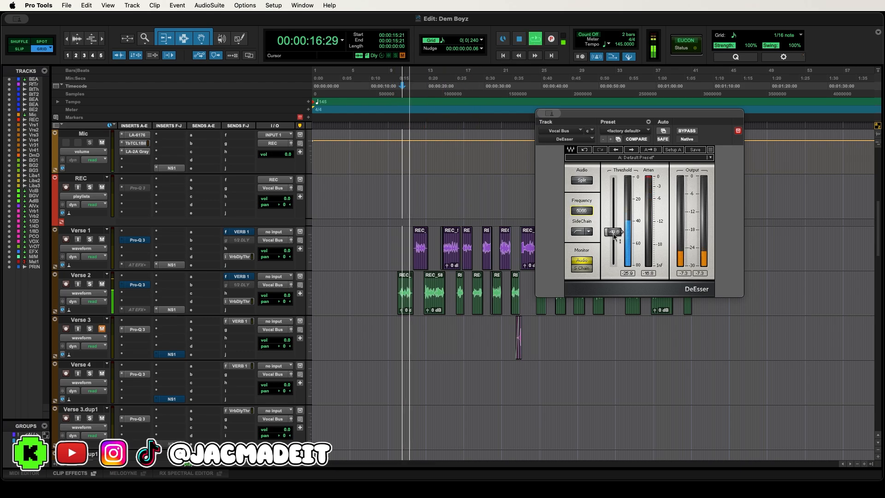
{"action": "left_click", "coordinate": [520, 42]}
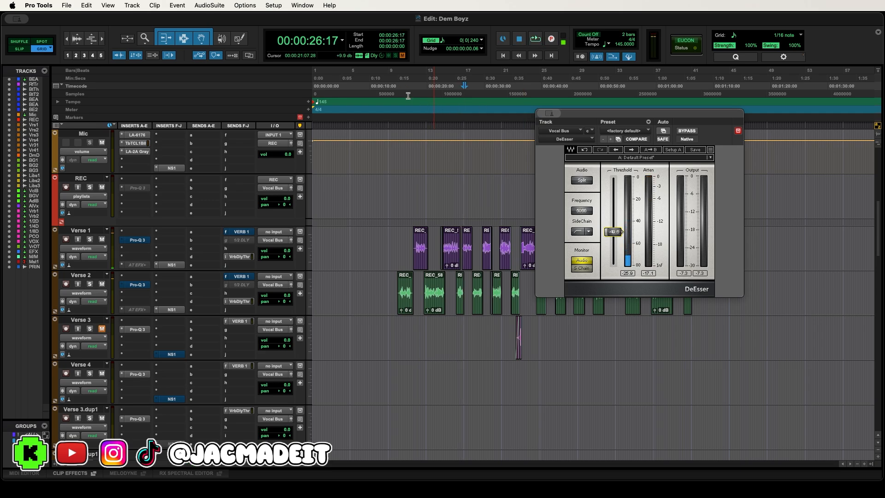
- Show the second Pro-Q 3 on the Vocal Bus switched active and select its dips from about 220 Hz to 1 kHz
{"action": "left_click", "coordinate": [391, 86]}
{"action": "scroll", "coordinate": [253, 239], "scroll_direction": "down", "scroll_amount": 12}
{"action": "scroll", "coordinate": [253, 240], "scroll_direction": "down", "scroll_amount": 2}
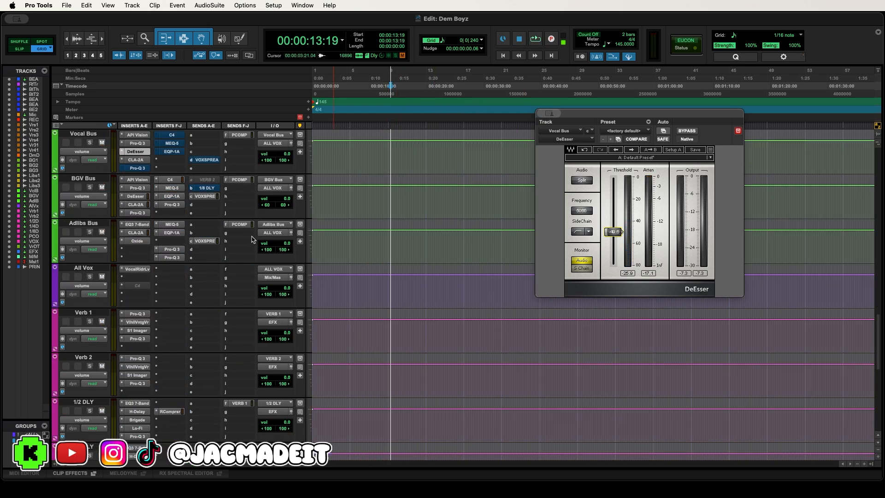
{"action": "scroll", "coordinate": [256, 238], "scroll_direction": "up", "scroll_amount": 5}
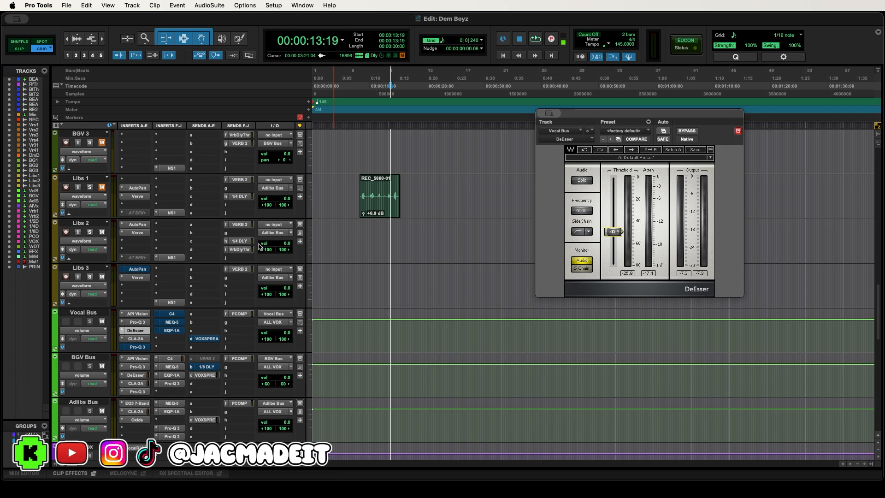
{"action": "left_click", "coordinate": [137, 347]}
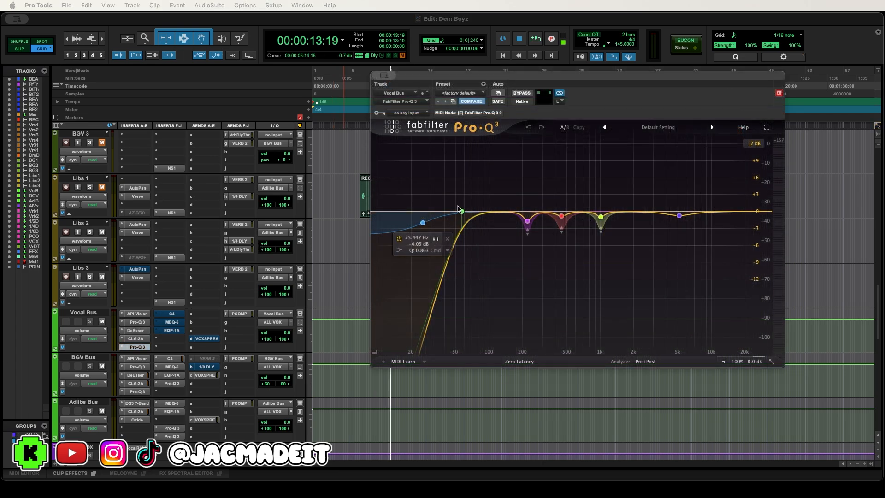
{"action": "mouse_move", "coordinate": [461, 213]}
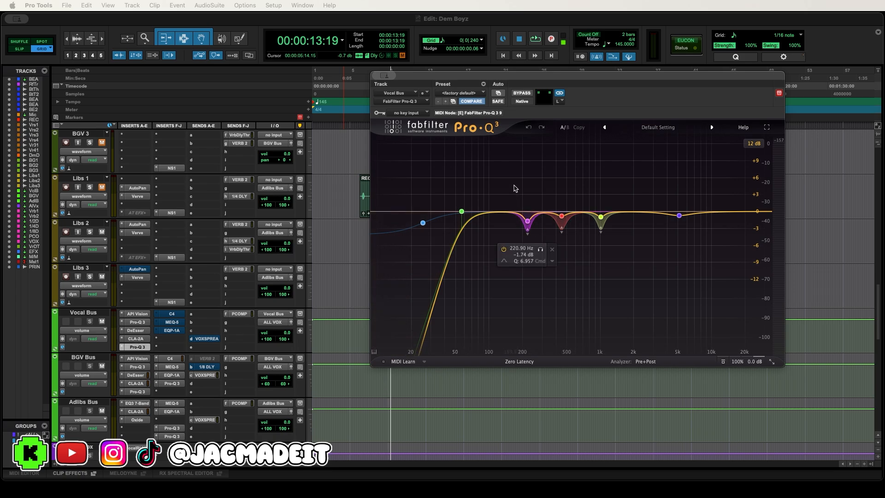
{"action": "left_click_drag", "start_coordinate": [515, 188], "coordinate": [630, 244]}
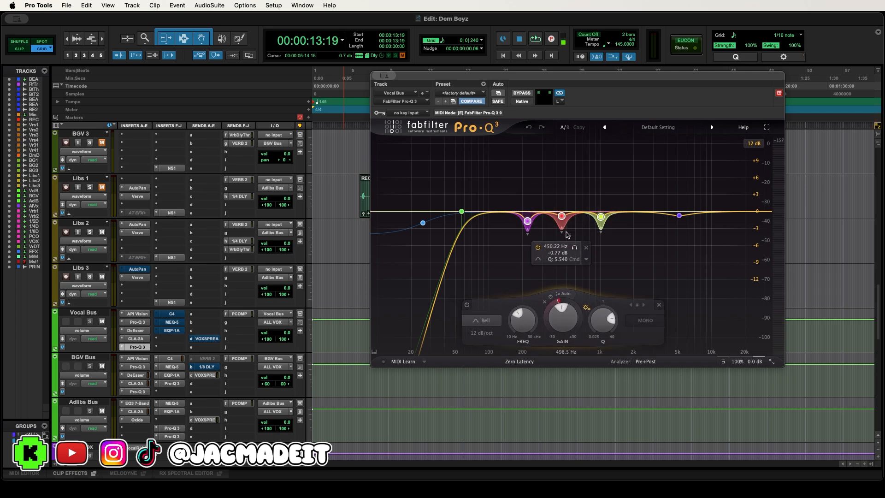
{"action": "left_click_drag", "start_coordinate": [713, 276], "coordinate": [660, 199]}
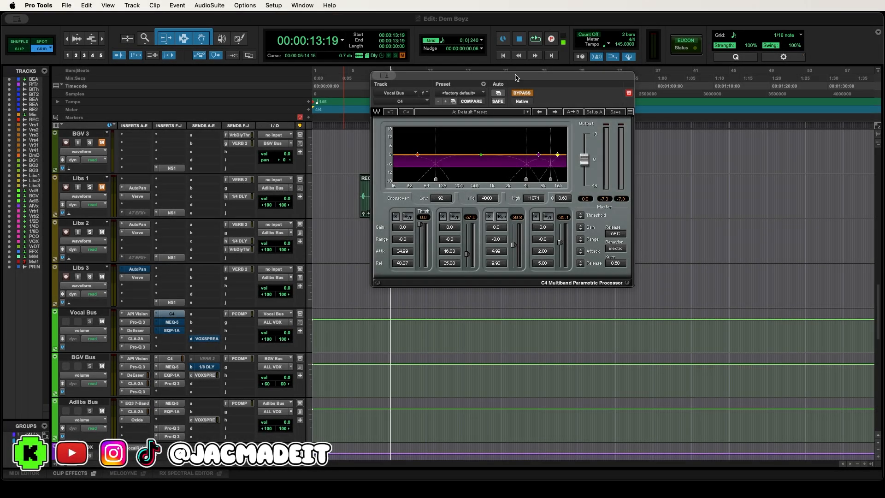
- Compare the verse vocals with the C4 multiband processor on the Vocal Bus bypassed from 13:19 and active from 15:09
{"action": "left_click_drag", "start_coordinate": [518, 77], "coordinate": [520, 92]}
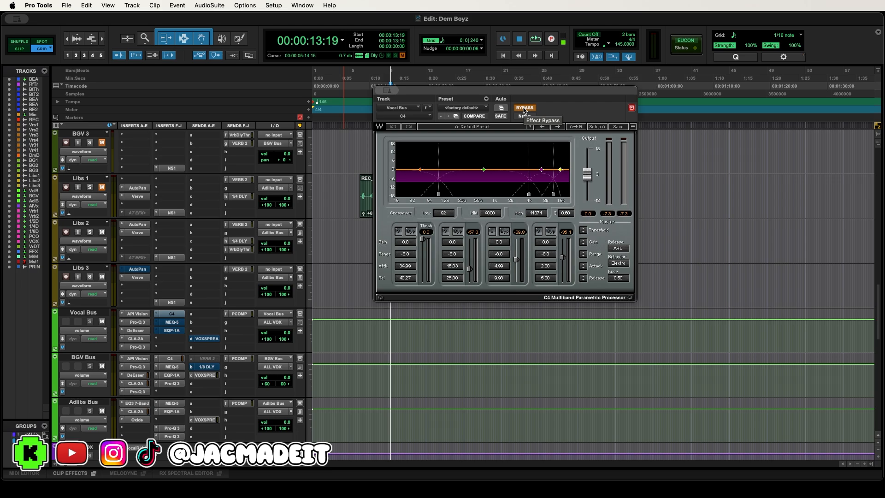
{"action": "scroll", "coordinate": [445, 206], "scroll_direction": "up", "scroll_amount": 7}
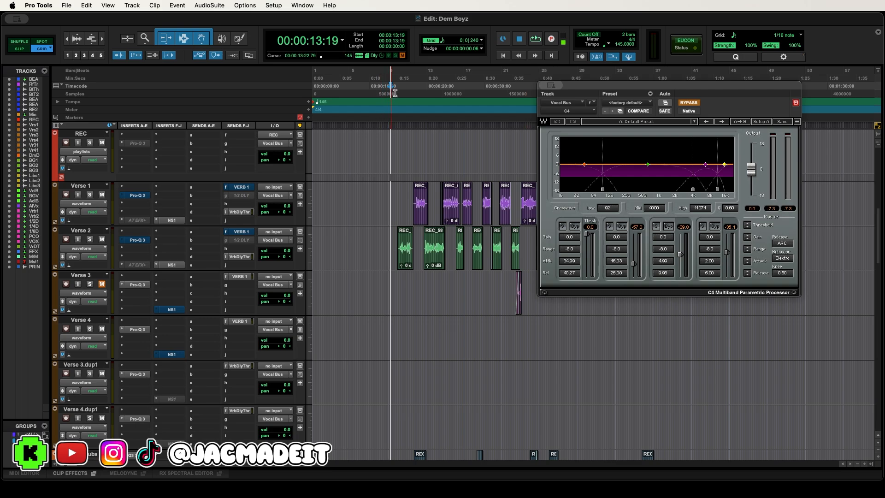
{"action": "key", "text": "space"}
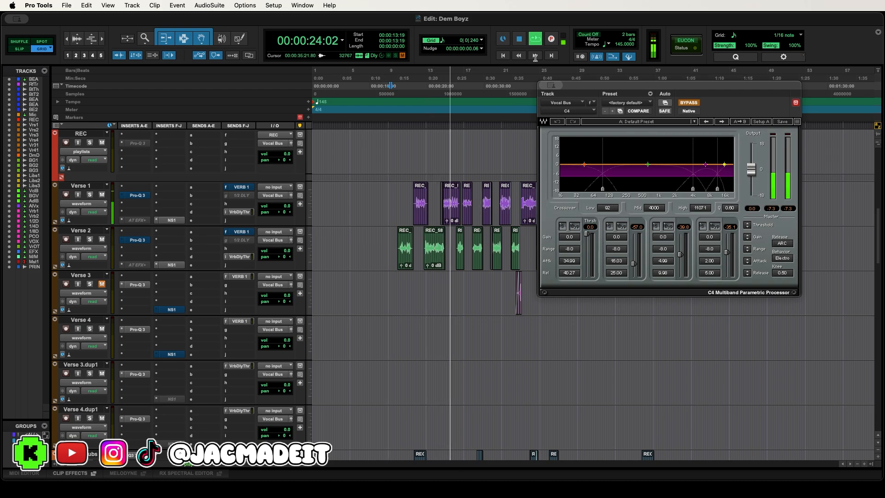
{"action": "left_click", "coordinate": [520, 39]}
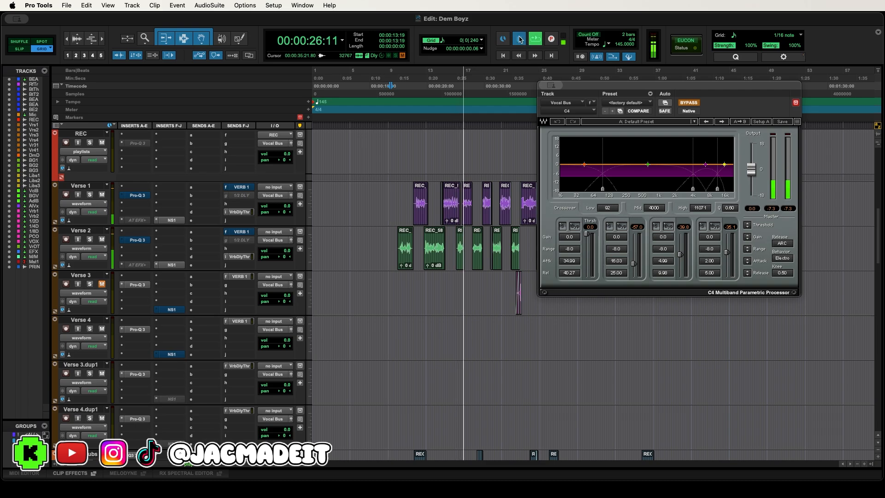
{"action": "left_click", "coordinate": [534, 40]}
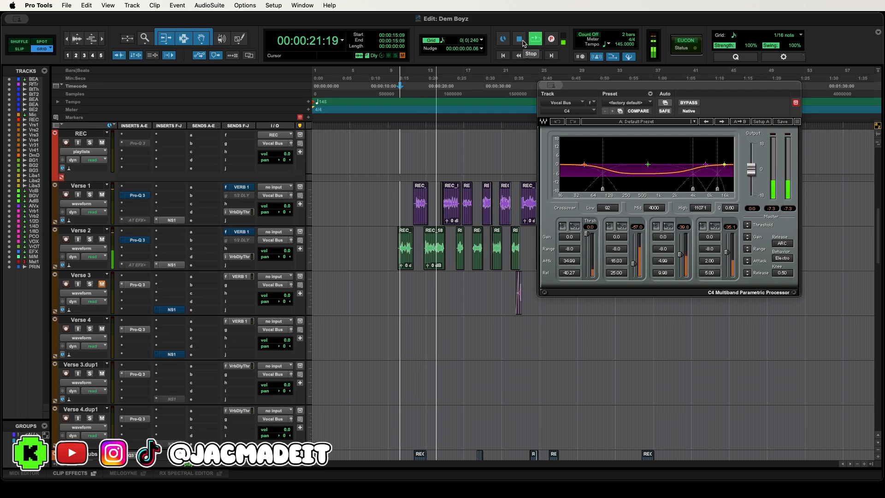
{"action": "left_click", "coordinate": [521, 41]}
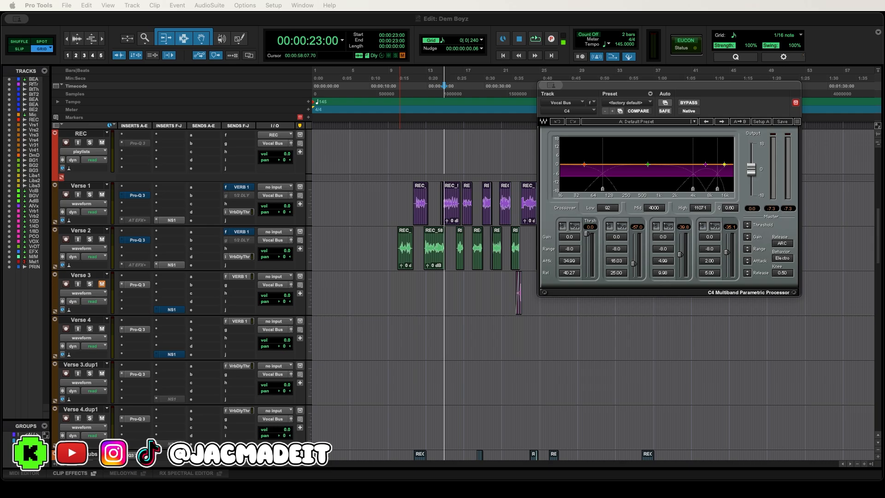
- Play the verse vocals from about 14 seconds while toggling the Pultec MEQ-5 on the Vocal Bus between bypassed and active, ending active
{"action": "scroll", "coordinate": [570, 359], "scroll_direction": "down", "scroll_amount": 5}
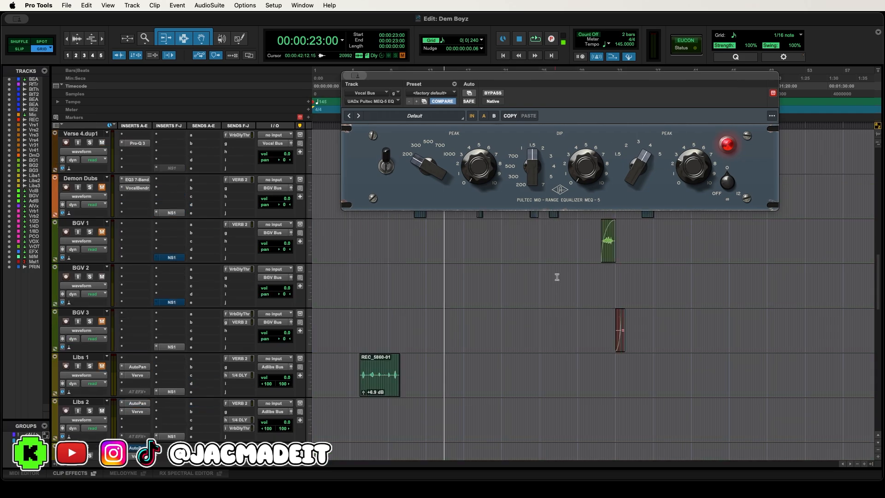
{"action": "scroll", "coordinate": [583, 253], "scroll_direction": "up", "scroll_amount": 5}
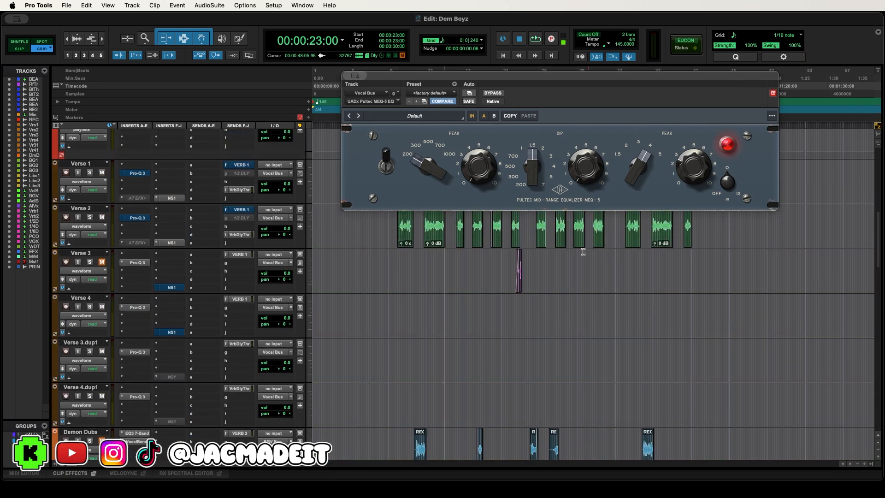
{"action": "left_click_drag", "start_coordinate": [481, 75], "coordinate": [556, 82]}
{"action": "scroll", "coordinate": [422, 235], "scroll_direction": "up", "scroll_amount": 4}
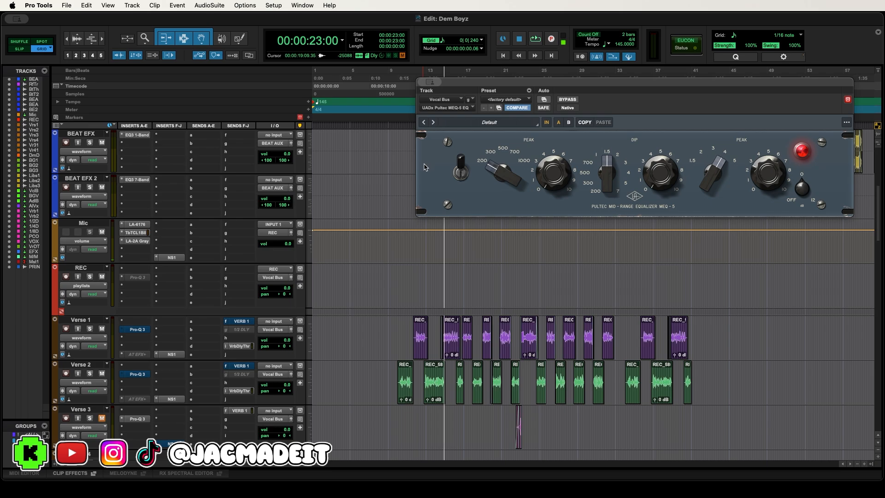
{"action": "left_click", "coordinate": [397, 93]}
{"action": "key", "text": "space"}
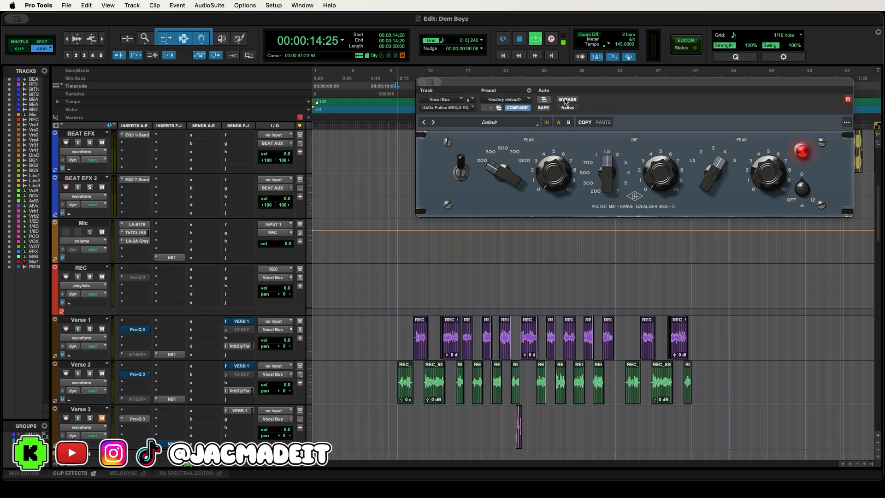
{"action": "left_click", "coordinate": [567, 99]}
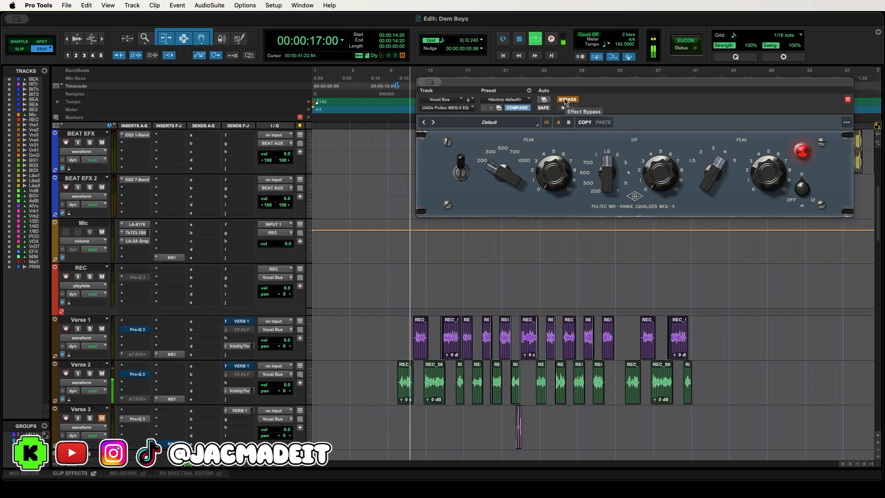
{"action": "left_click", "coordinate": [566, 100]}
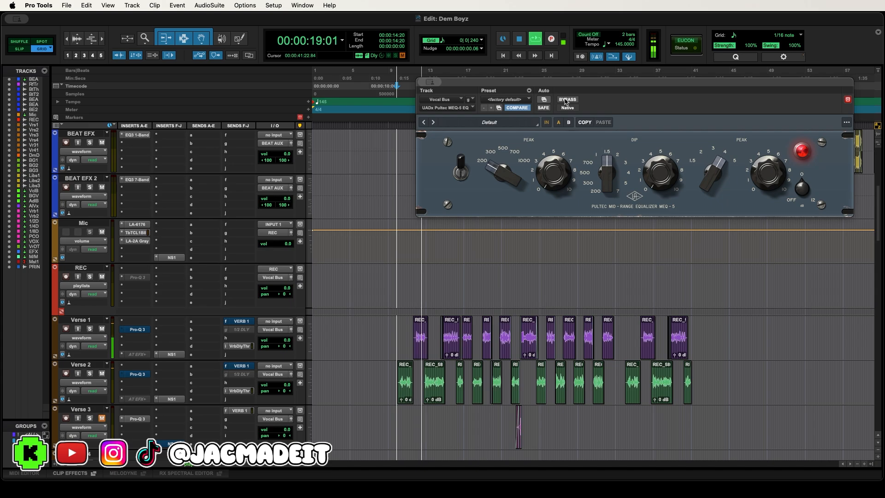
{"action": "left_click", "coordinate": [566, 100]}
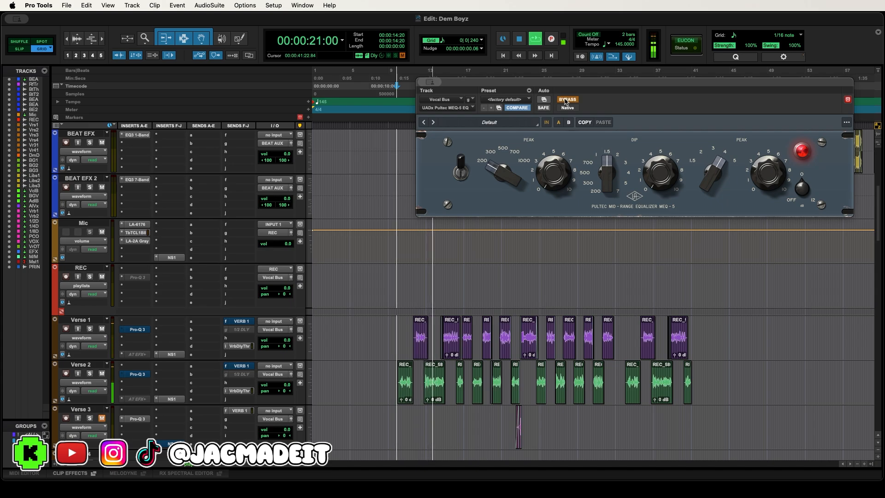
{"action": "left_click", "coordinate": [567, 100]}
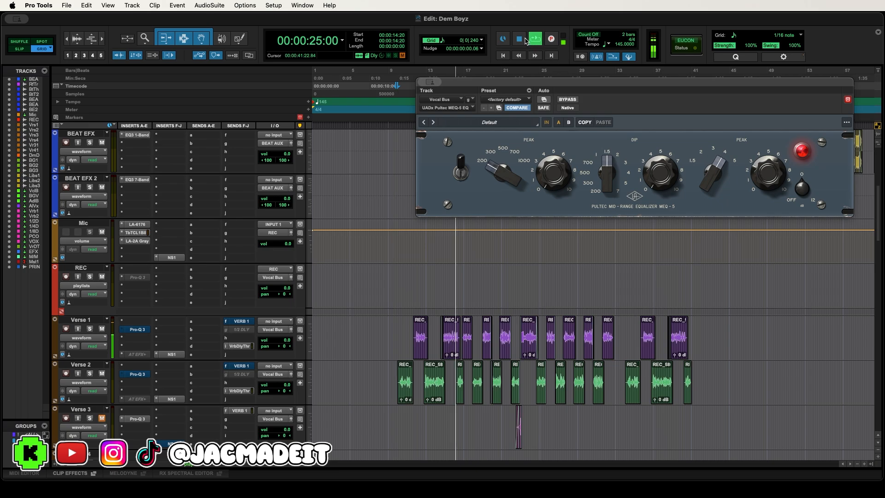
{"action": "key", "text": "space"}
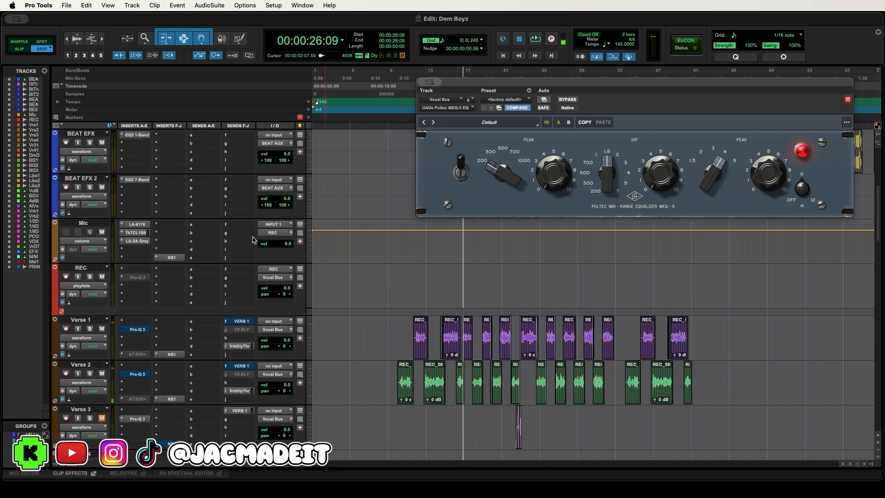
- Compare the verse vocals with the Pultec EQP-1A on the Vocal Bus bypassed from 13:25 and active from 15:15
{"action": "scroll", "coordinate": [255, 237], "scroll_direction": "down", "scroll_amount": 10}
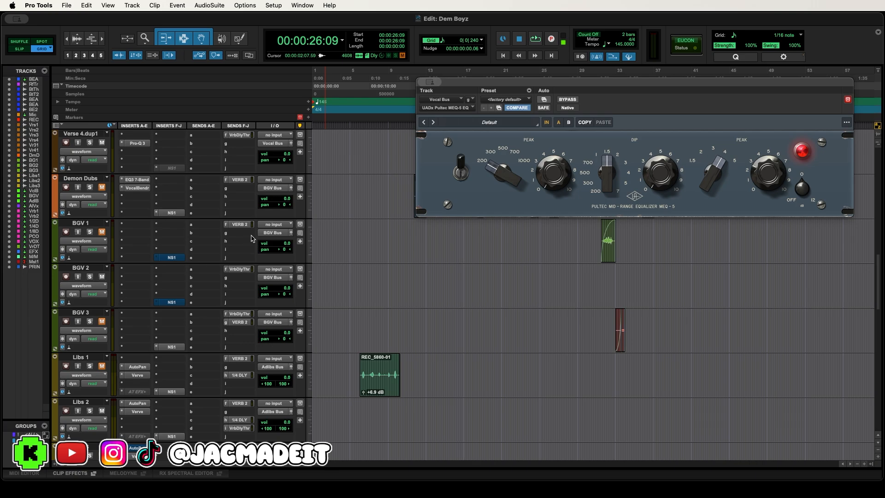
{"action": "scroll", "coordinate": [253, 239], "scroll_direction": "down", "scroll_amount": 7}
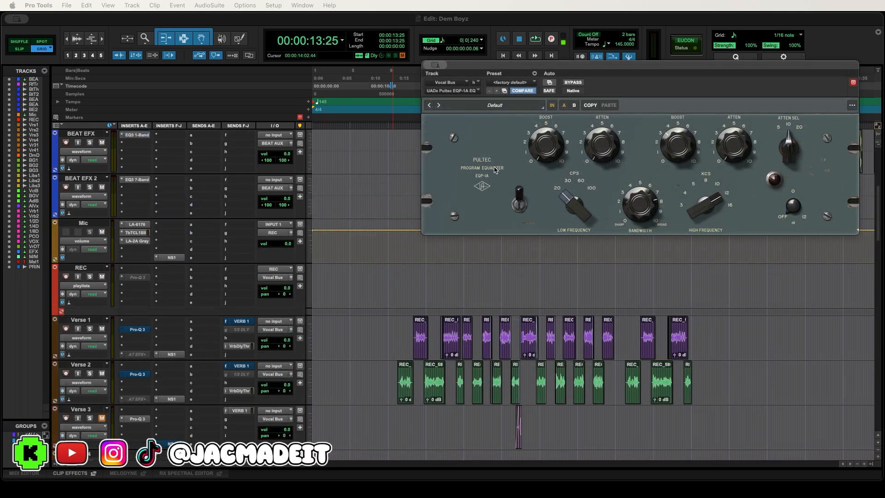
{"action": "left_click_drag", "start_coordinate": [522, 67], "coordinate": [471, 72]}
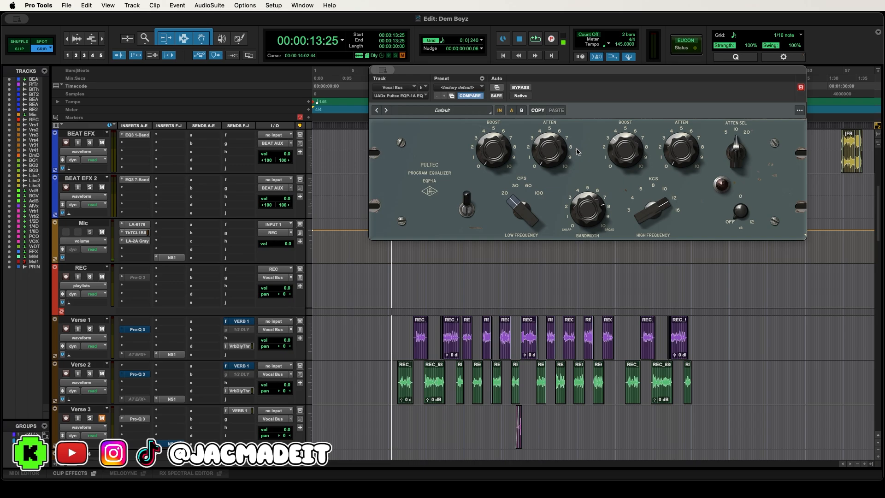
{"action": "left_click", "coordinate": [536, 40]}
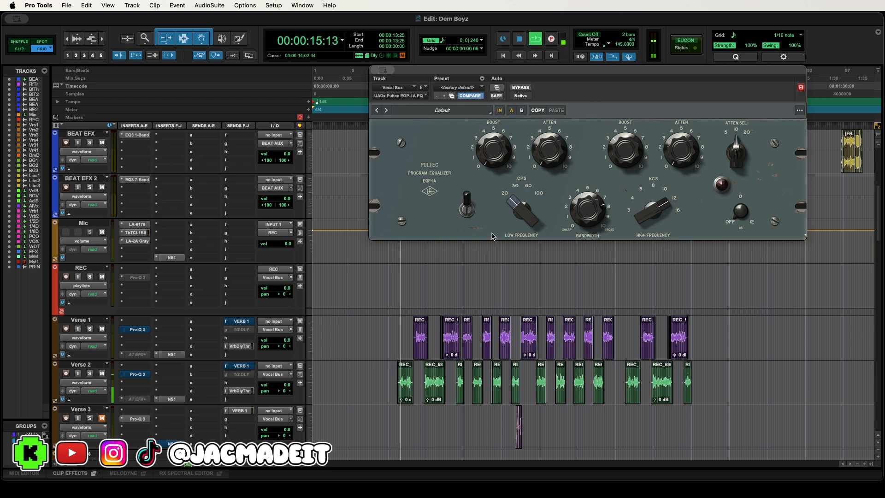
{"action": "left_click_drag", "start_coordinate": [481, 75], "coordinate": [424, 101]}
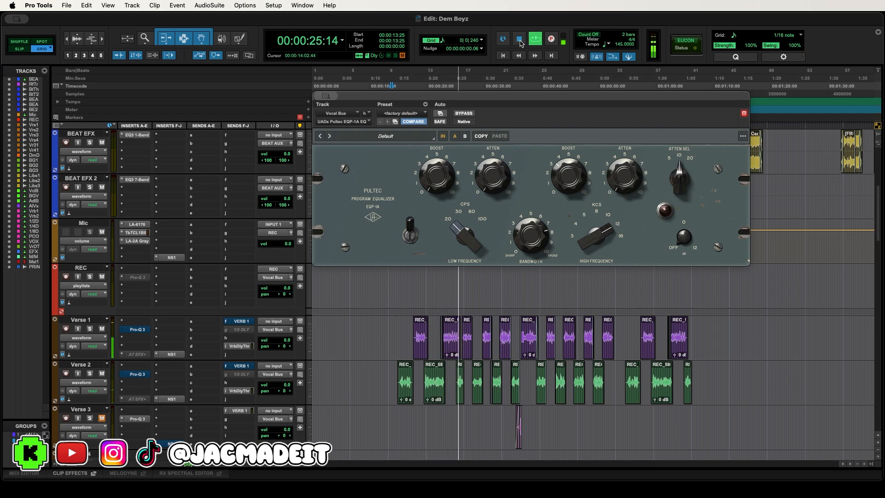
{"action": "left_click", "coordinate": [519, 40]}
{"action": "left_click", "coordinate": [402, 80]}
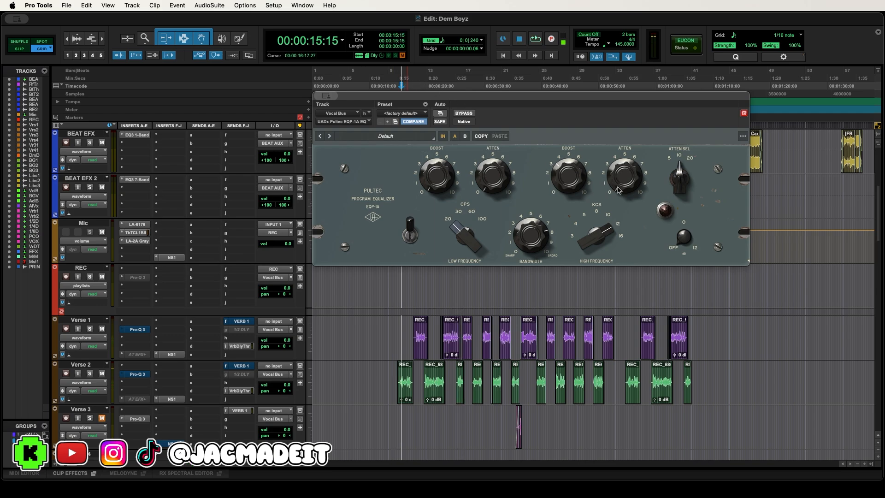
{"action": "left_click", "coordinate": [535, 39]}
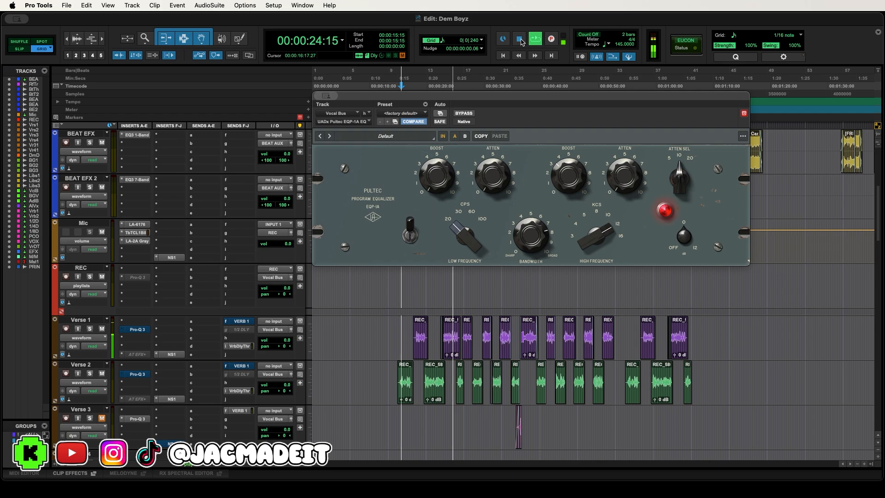
{"action": "left_click", "coordinate": [520, 40]}
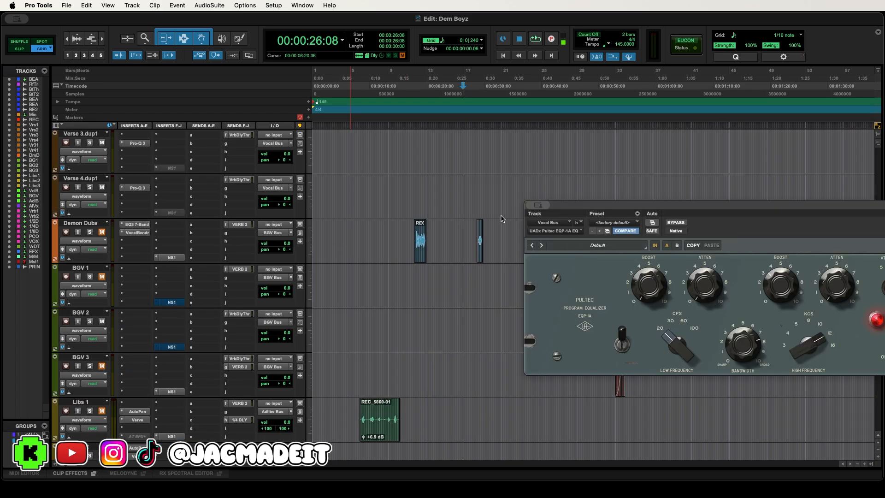
- Play the song from 12:09 to hear the processed verse vocals together with the beat
{"action": "scroll", "coordinate": [501, 218], "scroll_direction": "up", "scroll_amount": 10}
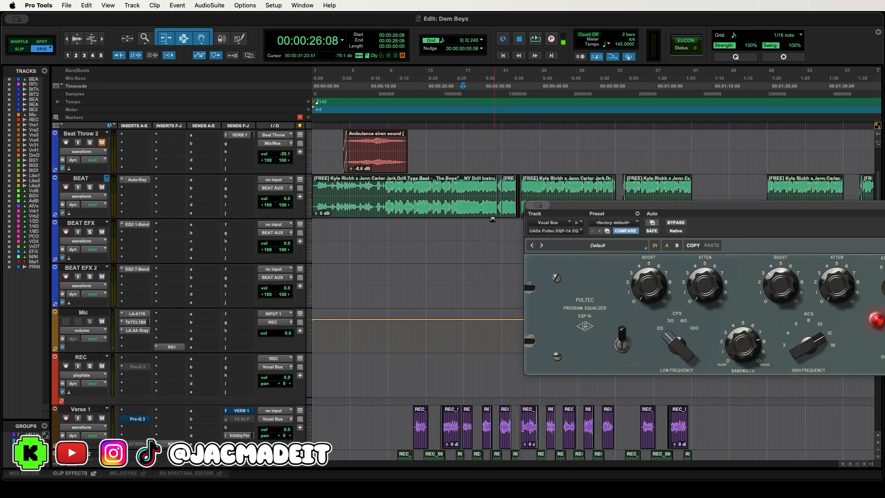
{"action": "scroll", "coordinate": [489, 226], "scroll_direction": "up", "scroll_amount": 5}
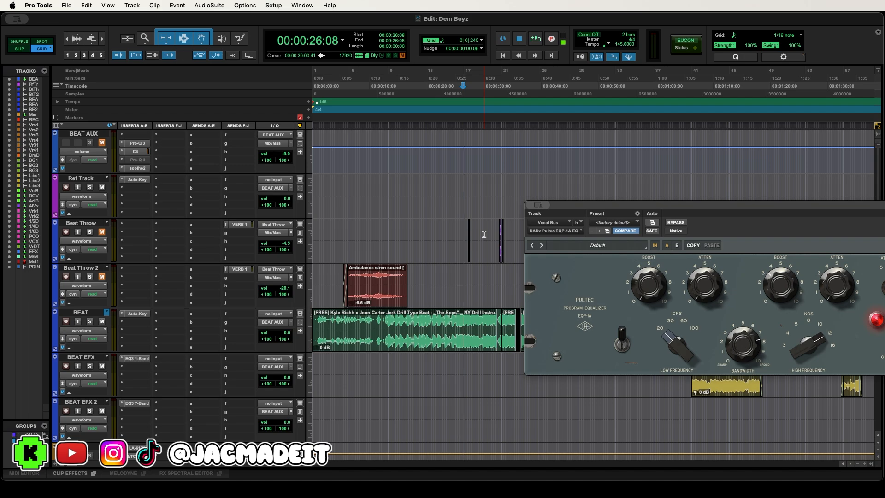
{"action": "left_click_drag", "start_coordinate": [559, 205], "coordinate": [480, 132]}
{"action": "scroll", "coordinate": [323, 229], "scroll_direction": "down", "scroll_amount": 5}
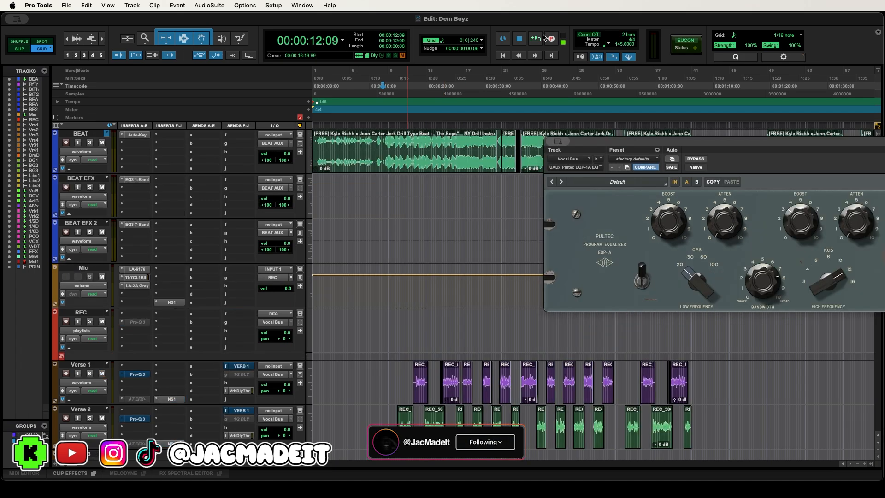
{"action": "left_click", "coordinate": [535, 39]}
{"action": "left_click_drag", "start_coordinate": [590, 142], "coordinate": [455, 65]}
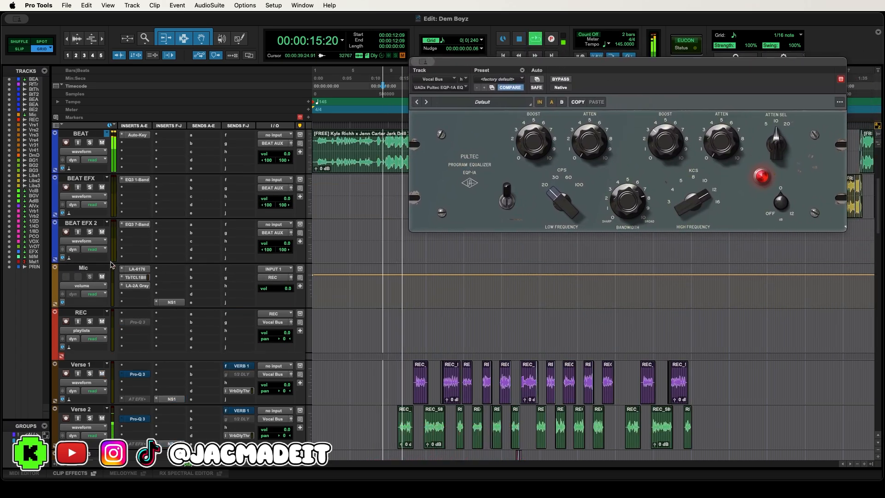
{"action": "scroll", "coordinate": [110, 265], "scroll_direction": "down", "scroll_amount": 15}
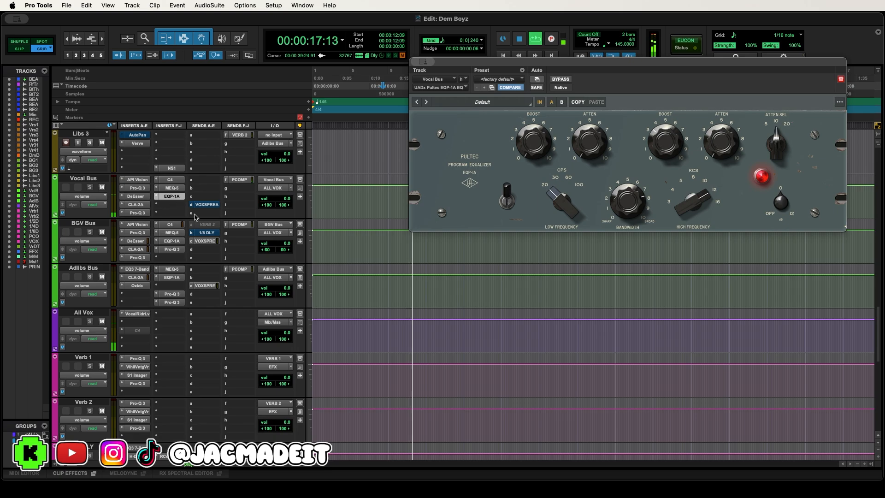
{"action": "scroll", "coordinate": [208, 226], "scroll_direction": "up", "scroll_amount": 15}
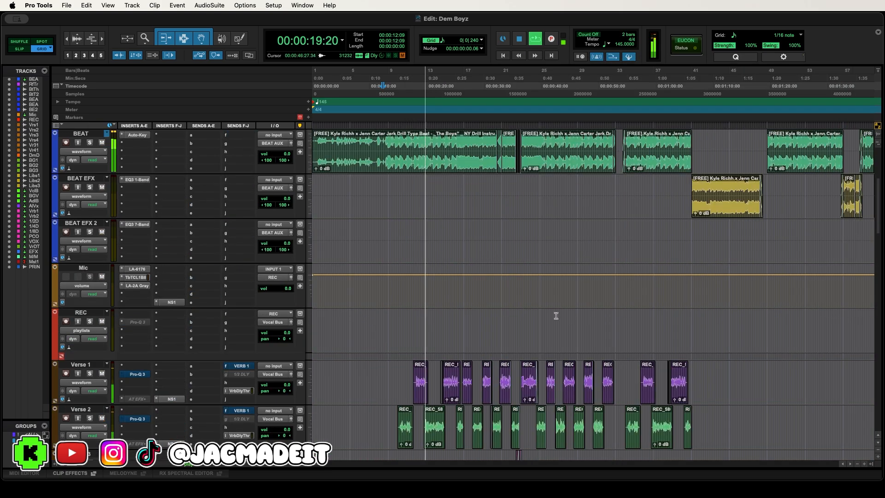
{"action": "scroll", "coordinate": [512, 301], "scroll_direction": "down", "scroll_amount": 1}
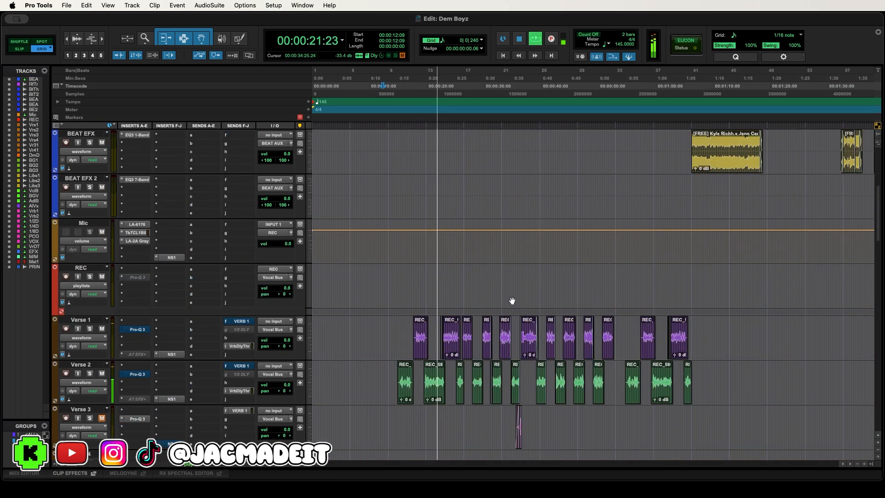
{"action": "scroll", "coordinate": [512, 301], "scroll_direction": "down", "scroll_amount": 1}
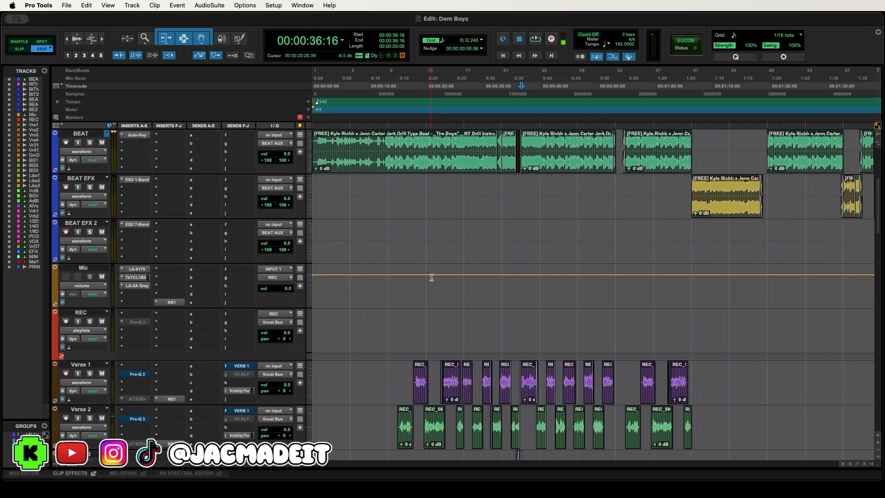
- Play the Demon Dubs vocals from 15:12 and stop after their first clip
{"action": "scroll", "coordinate": [463, 276], "scroll_direction": "up", "scroll_amount": 5}
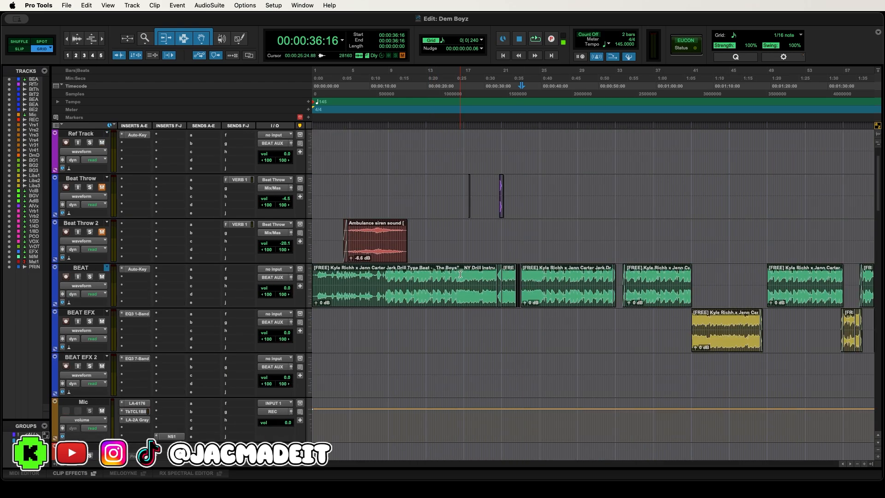
{"action": "scroll", "coordinate": [461, 274], "scroll_direction": "up", "scroll_amount": 2}
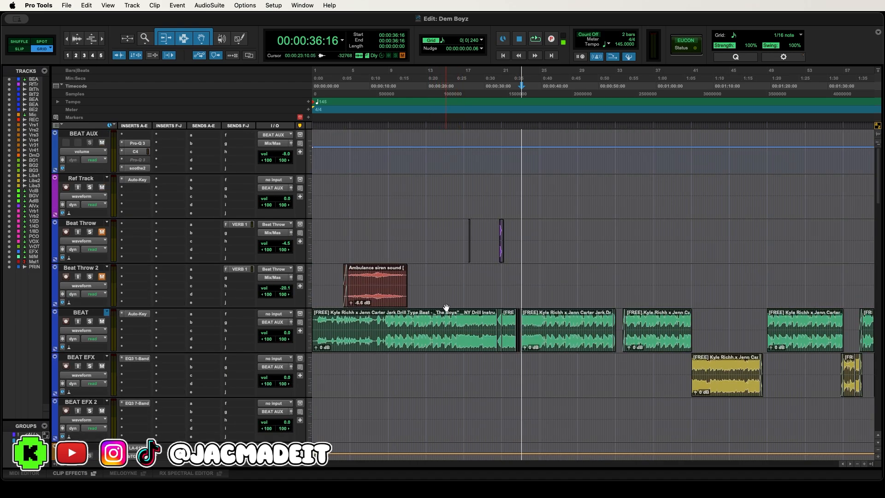
{"action": "scroll", "coordinate": [171, 286], "scroll_direction": "up", "scroll_amount": 5}
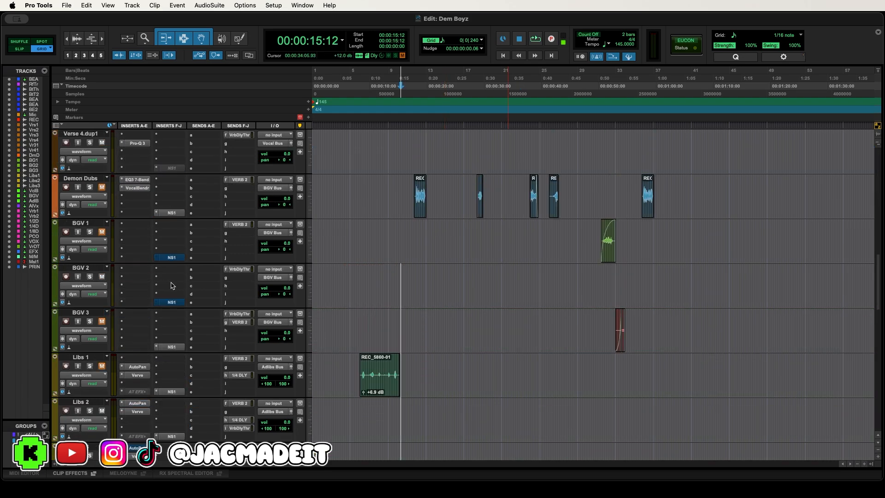
{"action": "scroll", "coordinate": [208, 299], "scroll_direction": "up", "scroll_amount": 10}
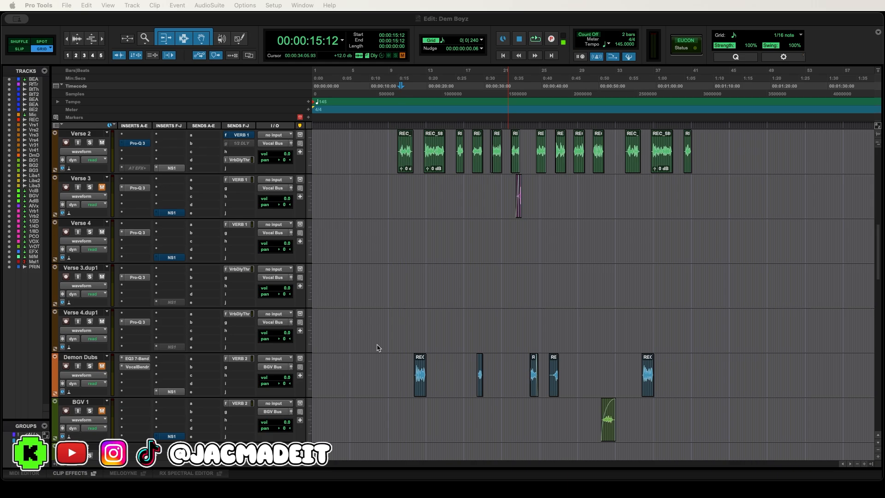
{"action": "scroll", "coordinate": [377, 347], "scroll_direction": "down", "scroll_amount": 5}
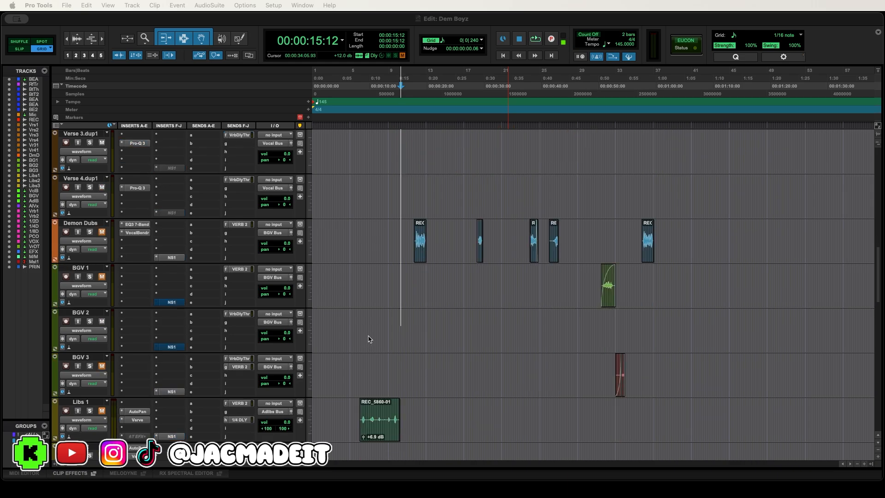
{"action": "scroll", "coordinate": [369, 193], "scroll_direction": "up", "scroll_amount": 4}
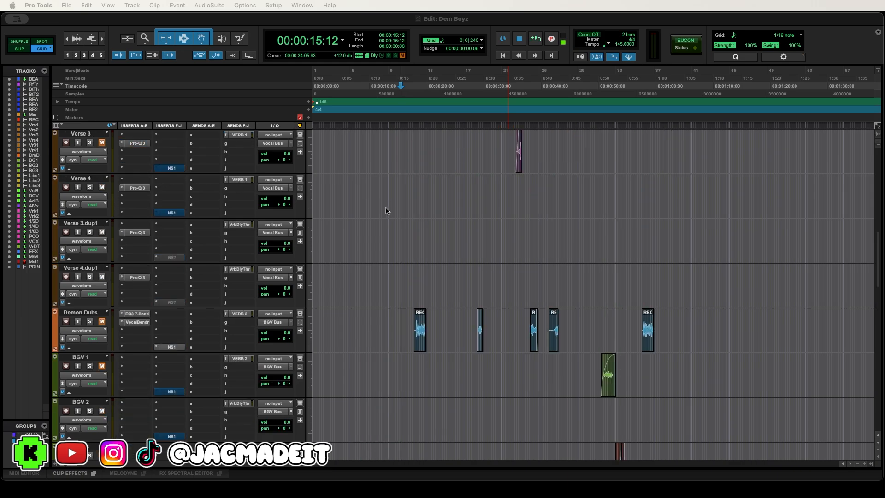
{"action": "key", "text": "space"}
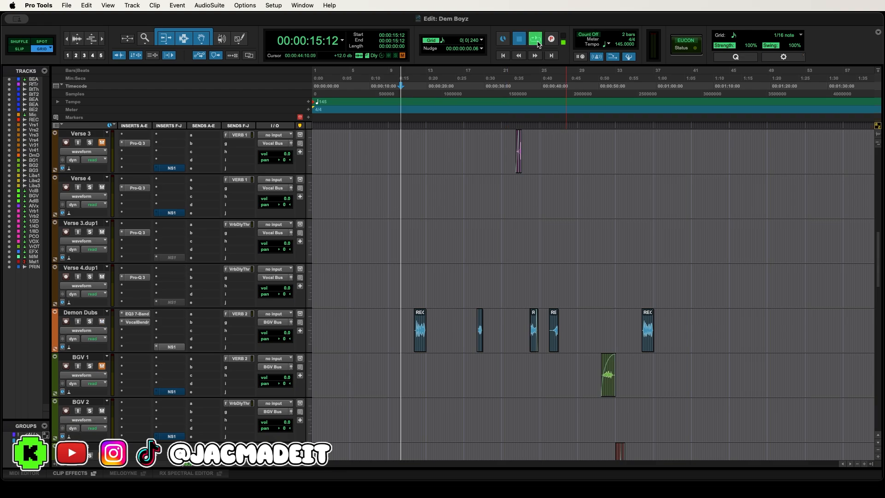
{"action": "scroll", "coordinate": [466, 168], "scroll_direction": "up", "scroll_amount": 4}
{"action": "scroll", "coordinate": [466, 174], "scroll_direction": "down", "scroll_amount": 3}
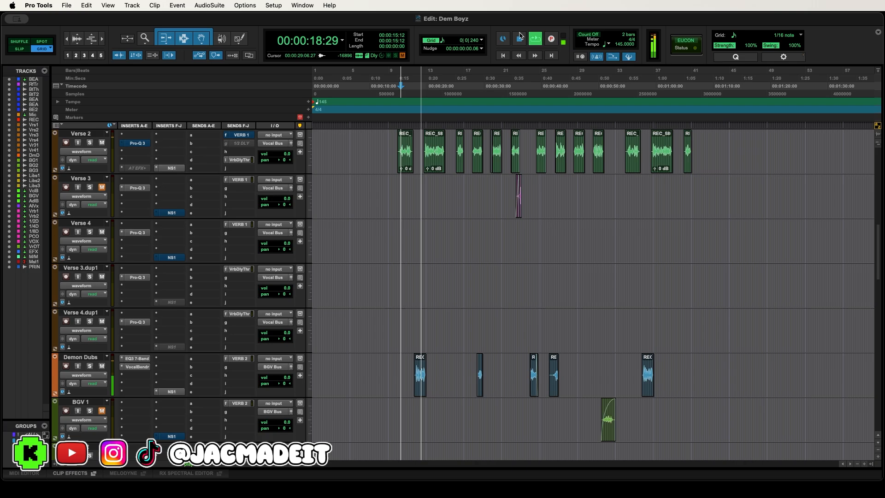
{"action": "left_click", "coordinate": [521, 41]}
- Show the EQ3 7-Band and Vocal Bender inserts on the Demon Dubs track, and close the plugin window
{"action": "scroll", "coordinate": [437, 195], "scroll_direction": "down", "scroll_amount": 4}
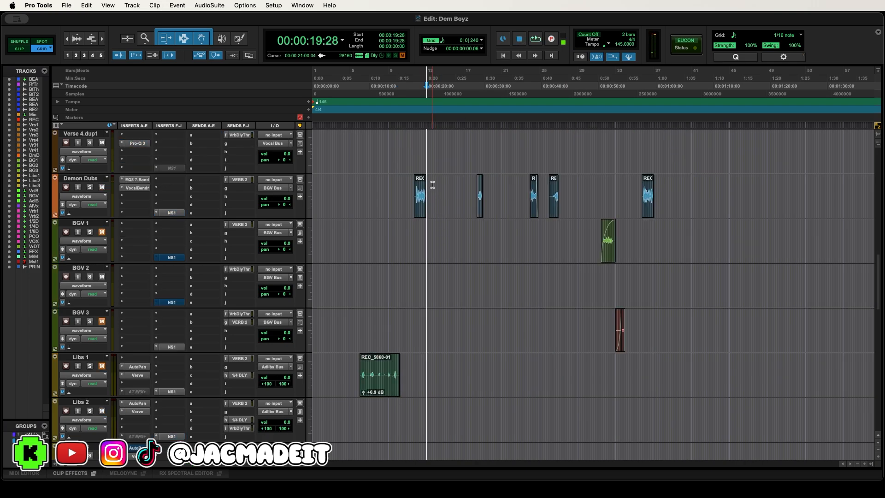
{"action": "scroll", "coordinate": [433, 185], "scroll_direction": "up", "scroll_amount": 3}
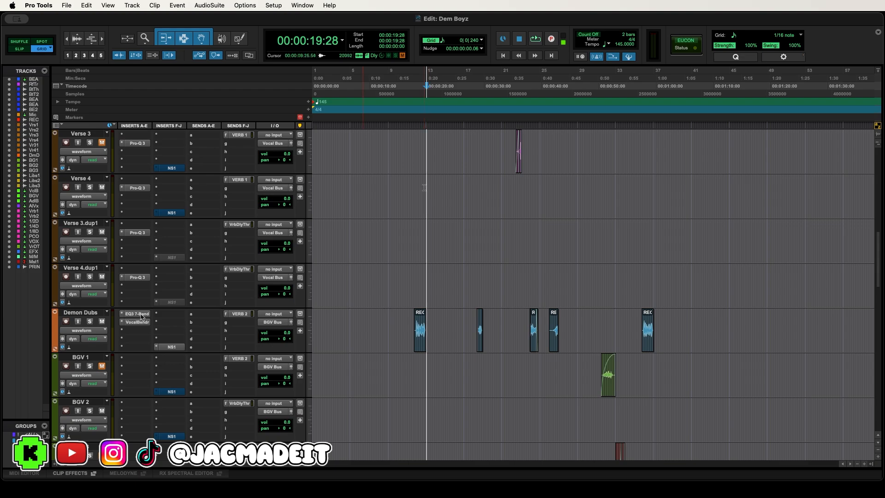
{"action": "left_click", "coordinate": [137, 313]}
{"action": "left_click_drag", "start_coordinate": [506, 62], "coordinate": [358, 76]}
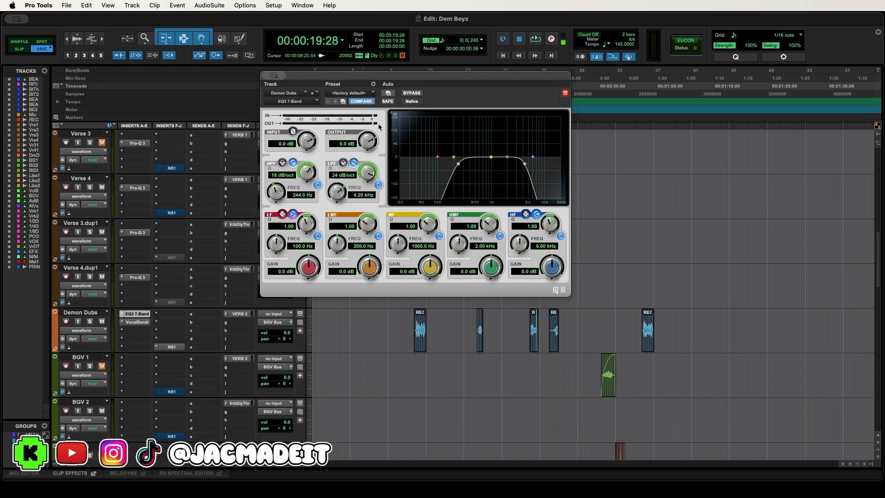
{"action": "left_click", "coordinate": [141, 322]}
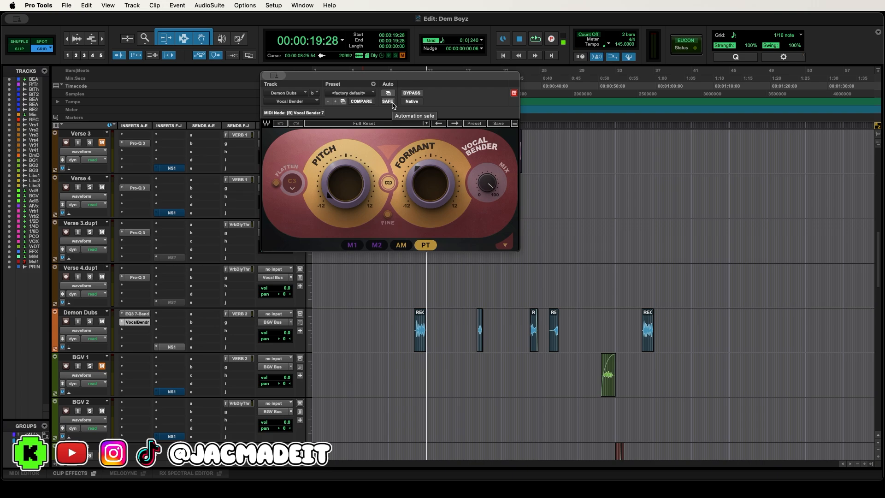
{"action": "key", "text": "super+w"}
- Show the VERB 2 send on the Demon Dubs track and close its fader window
{"action": "scroll", "coordinate": [397, 296], "scroll_direction": "up", "scroll_amount": 2}
{"action": "scroll", "coordinate": [478, 253], "scroll_direction": "down", "scroll_amount": 3}
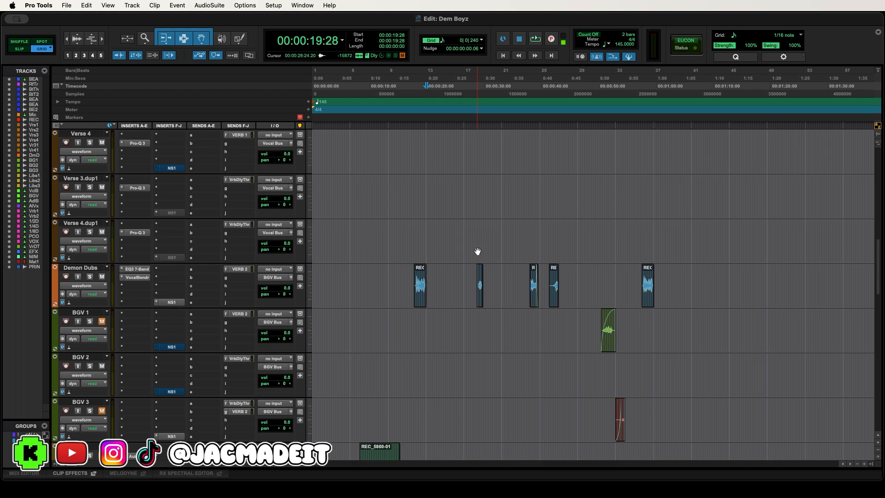
{"action": "left_click", "coordinate": [244, 269]}
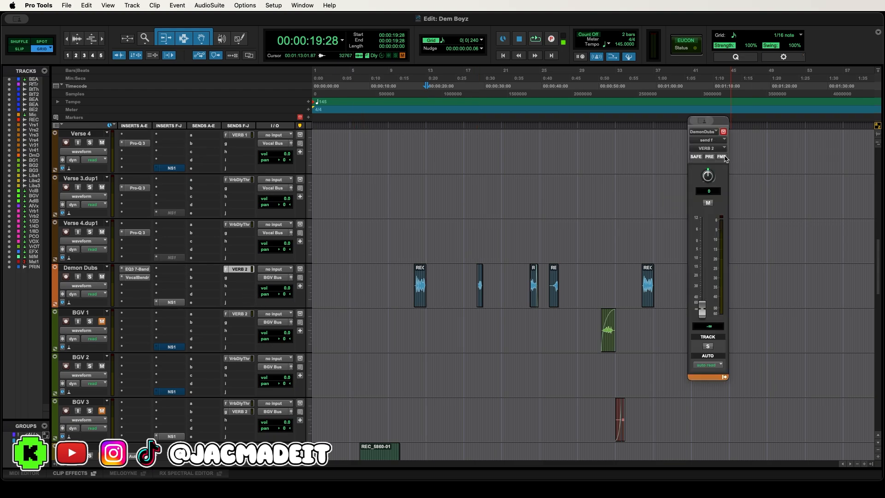
{"action": "left_click", "coordinate": [239, 271]}
- Play the overlapping Verse 1 and Verse 2 vocals from 28:16 to about 33:00
{"action": "scroll", "coordinate": [452, 263], "scroll_direction": "up", "scroll_amount": 4}
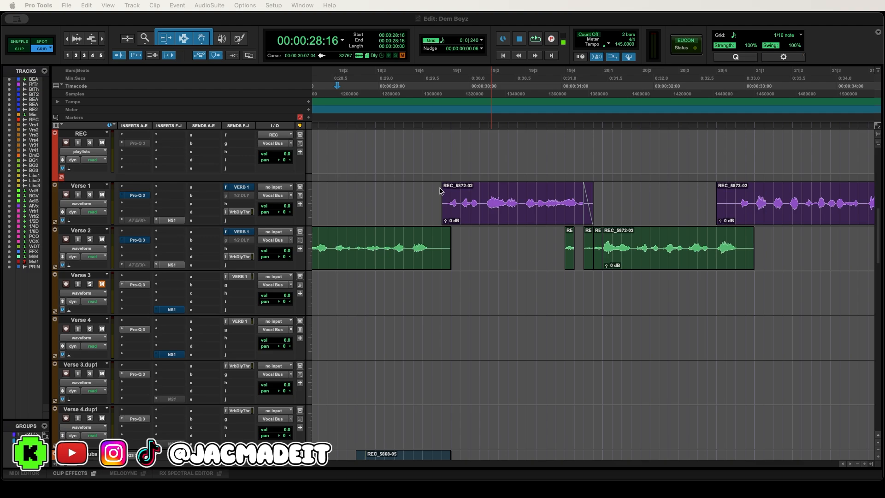
{"action": "left_click", "coordinate": [534, 41]}
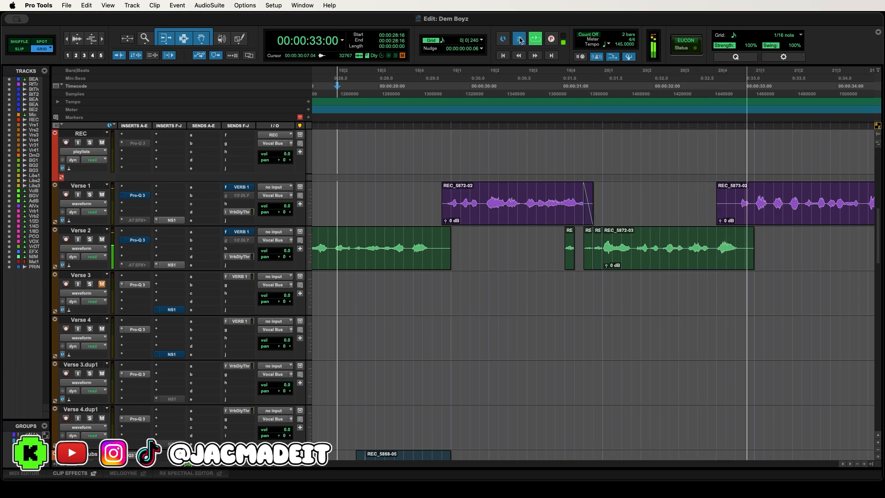
{"action": "left_click", "coordinate": [520, 40]}
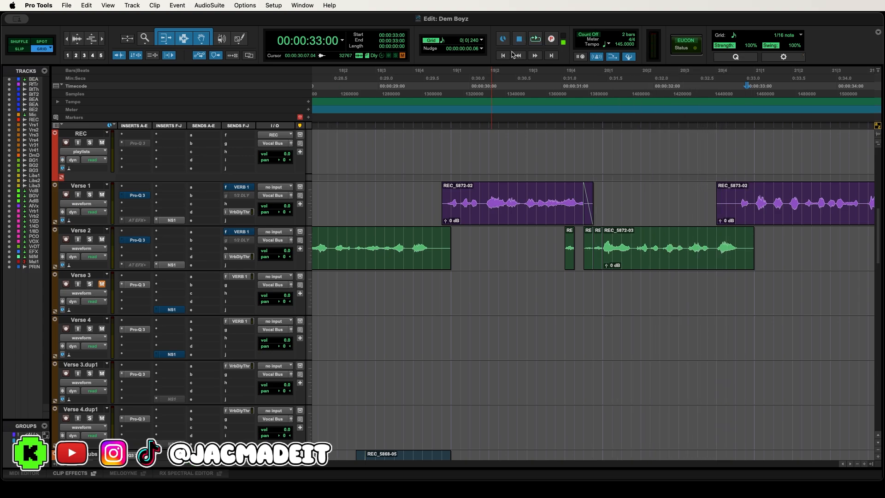
- Place the cursor at 31:13 and examine the short cut clips before REC_5872-03 on Verse 2 close up
{"action": "left_click", "coordinate": [446, 123]}
{"action": "left_click", "coordinate": [600, 276]}
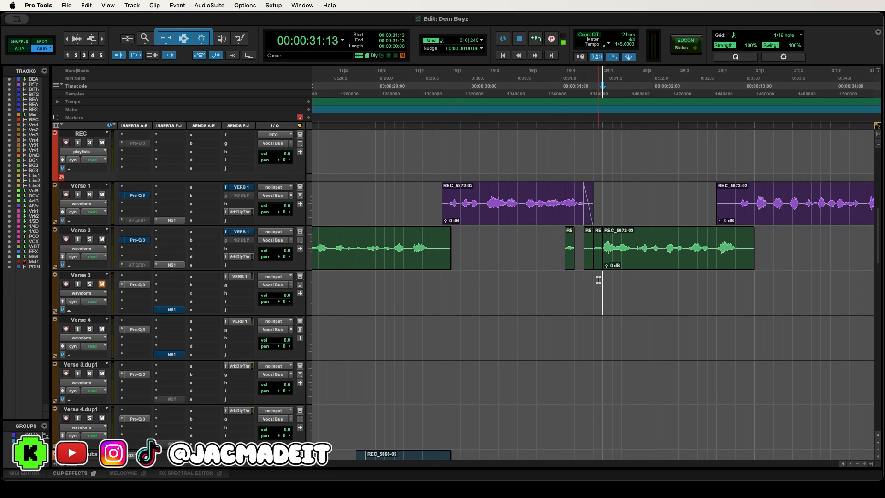
{"action": "key", "text": "super+bracketright"}
{"action": "key", "text": "super+bracketright"}
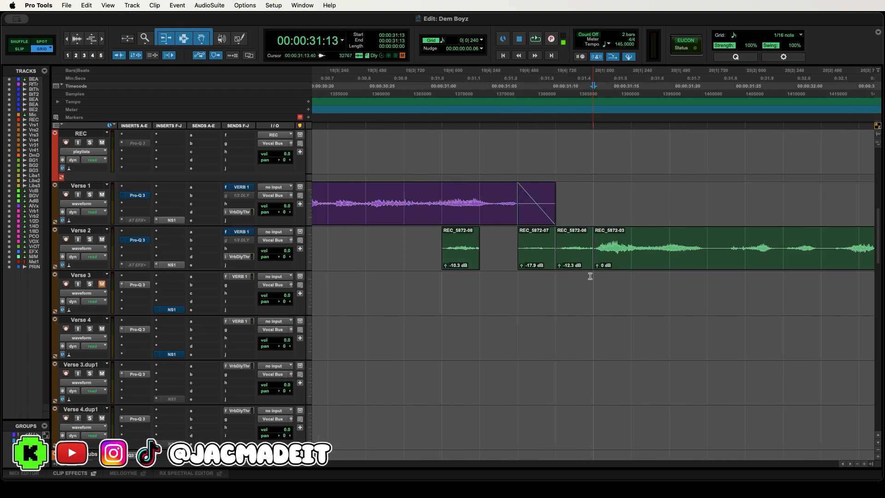
- Copy the first sixteenth of REC_5872-03 and paste it onto Verse 3 beneath each of the three short Verse 2 clips
{"action": "left_click_drag", "start_coordinate": [600, 253], "coordinate": [632, 242]}
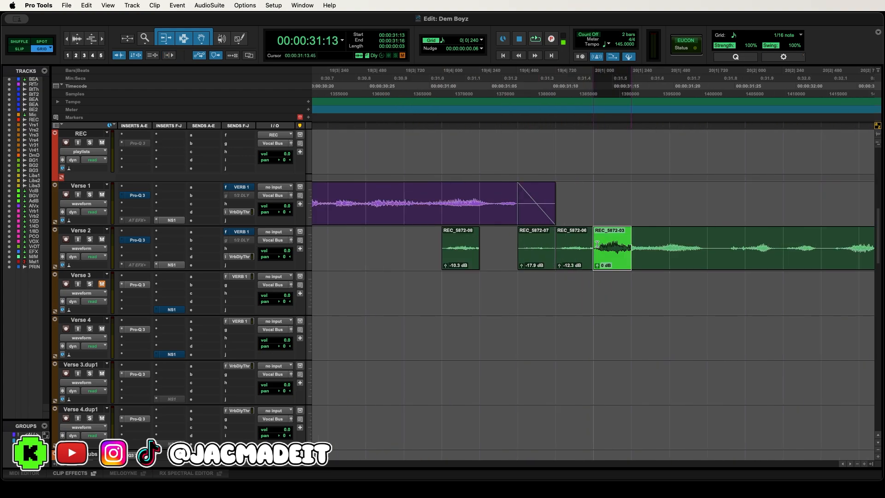
{"action": "key", "text": "super+c"}
{"action": "left_click", "coordinate": [445, 285]}
{"action": "key", "text": "super+v"}
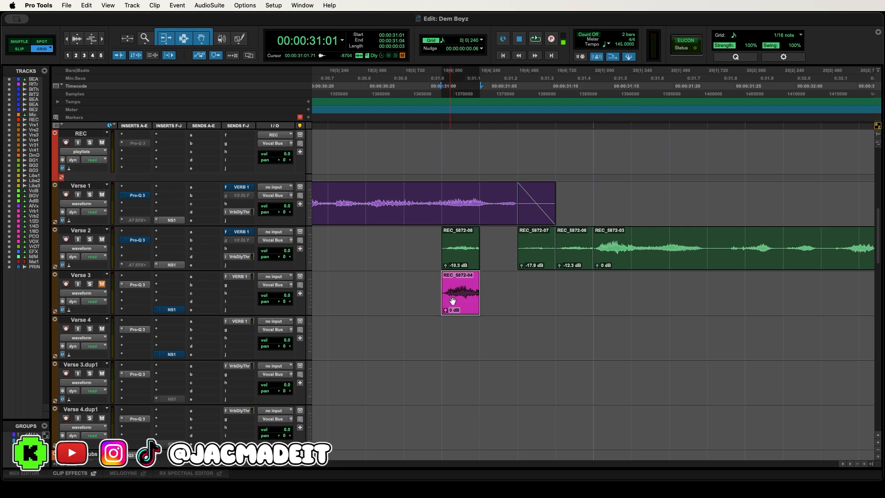
{"action": "left_click", "coordinate": [518, 286]}
{"action": "key", "text": "super+v"}
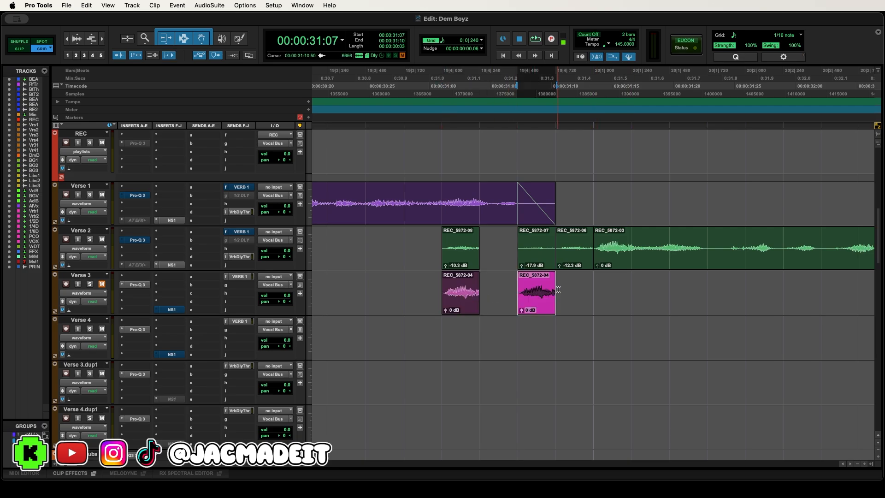
{"action": "left_click", "coordinate": [557, 289]}
{"action": "key", "text": "super+v"}
- Lower the clip gain of the three pasted Verse 3 clips to -15.1, -13.2 and -18.8 dB
{"action": "left_click", "coordinate": [444, 329]}
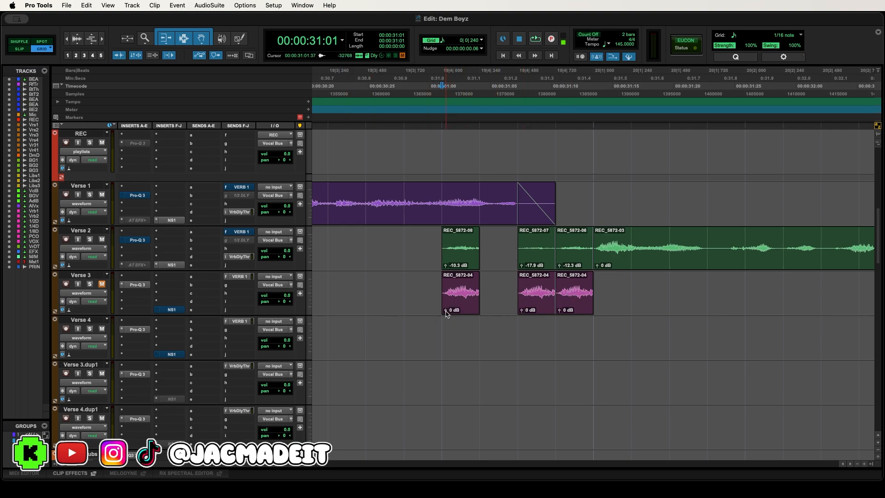
{"action": "left_click_drag", "start_coordinate": [445, 310], "coordinate": [445, 319]}
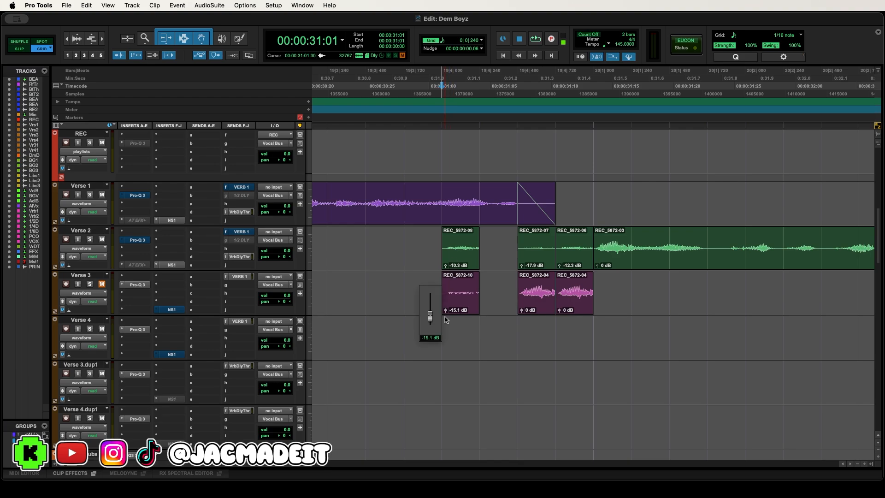
{"action": "left_click_drag", "start_coordinate": [521, 310], "coordinate": [559, 322]}
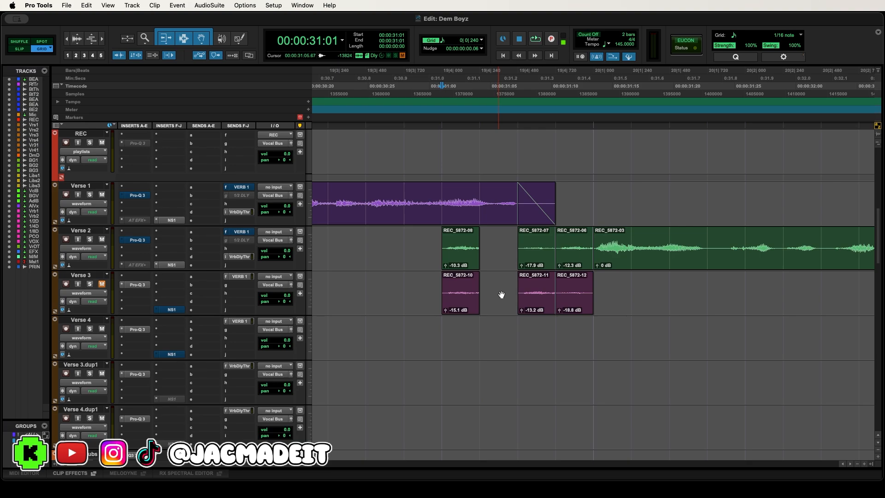
{"action": "left_click", "coordinate": [464, 307]}
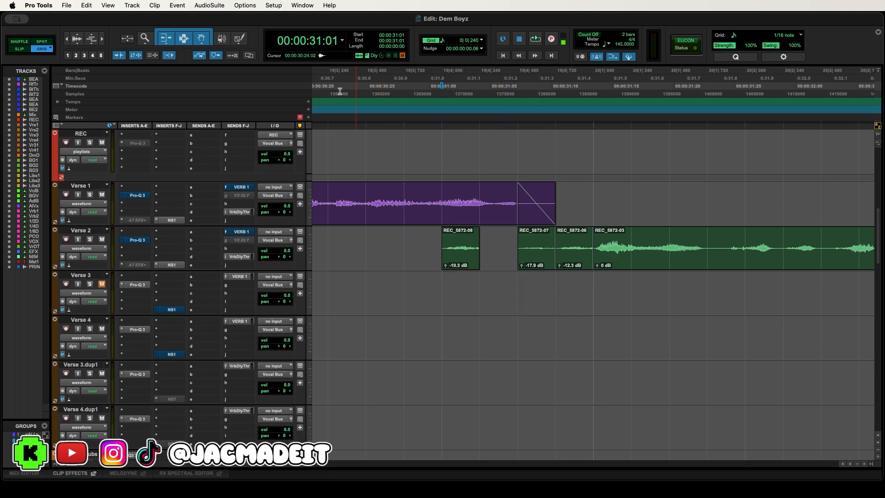
- Play the verse vocals with the short cut clips from 30:21 to about 32:29
{"action": "left_click", "coordinate": [340, 92]}
{"action": "key", "text": "space"}
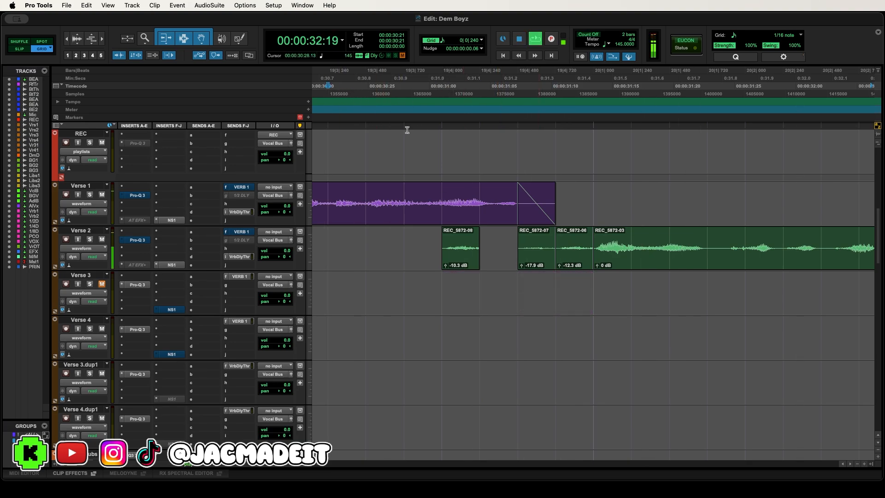
{"action": "key", "text": "space"}
- Examine the REC-Reverse_5874-01 clip on Verse 3 close up, where Verse 2 hands over to REC_5873-05 on Verse 1
{"action": "key", "text": "r"}
{"action": "key", "text": "r"}
{"action": "key", "text": "r"}
{"action": "key", "text": "r"}
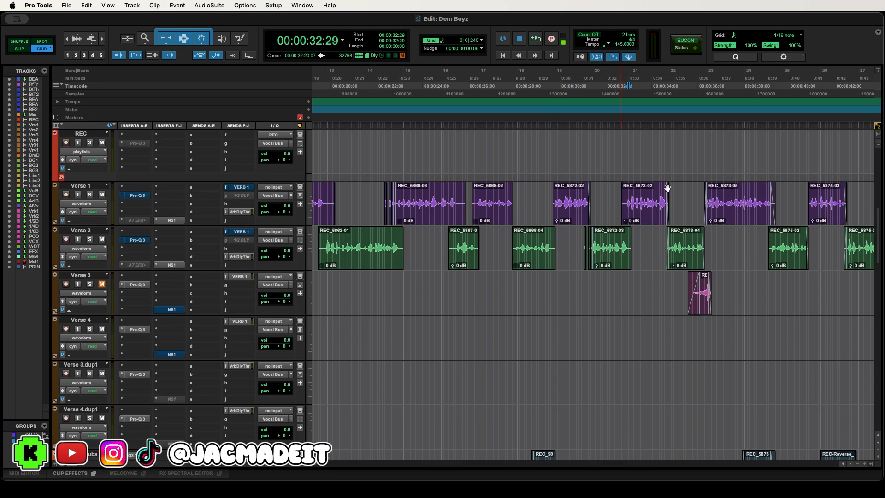
{"action": "left_click", "coordinate": [694, 194]}
{"action": "key", "text": "t"}
{"action": "key", "text": "t"}
{"action": "key", "text": "t"}
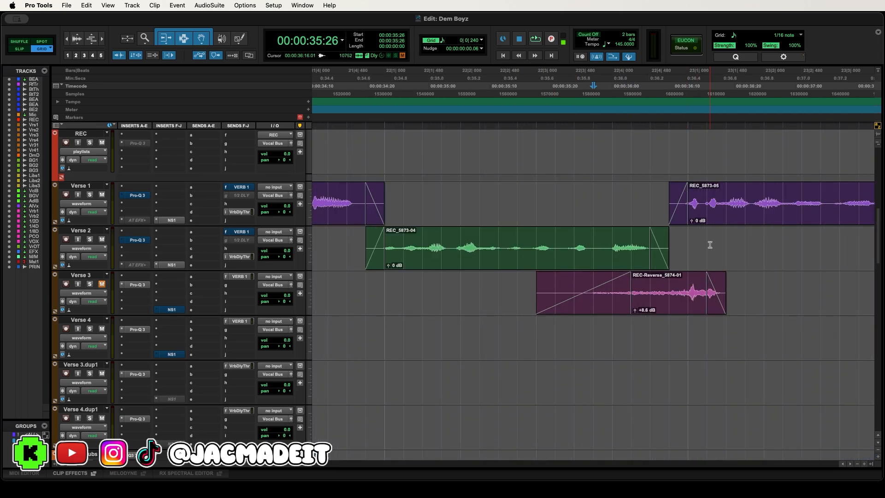
{"action": "key", "text": "r"}
{"action": "left_click", "coordinate": [687, 245]}
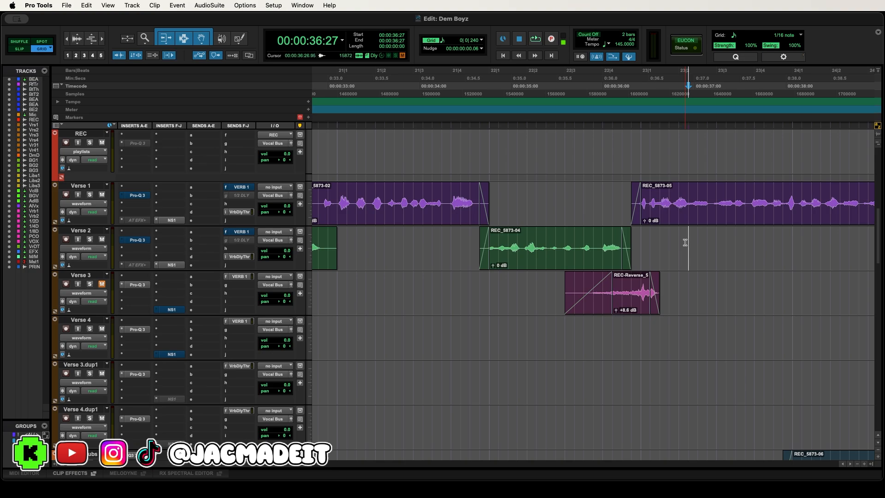
{"action": "key", "text": "t"}
- Play the opening phrase of REC_5873-05 on Verse 1 from 36:12 to about 37:19
{"action": "left_click_drag", "start_coordinate": [632, 203], "coordinate": [498, 205]}
{"action": "key", "text": "shift+slash"}
{"action": "left_click", "coordinate": [495, 92]}
{"action": "key", "text": "space"}
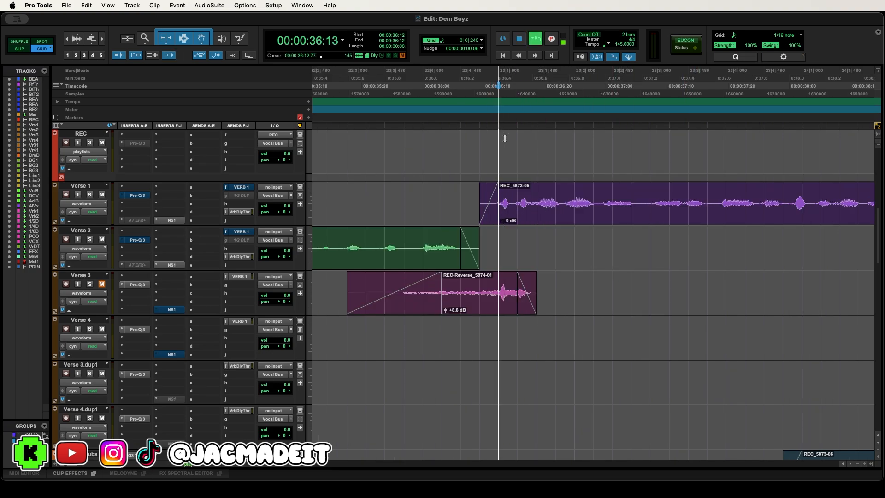
{"action": "key", "text": "space"}
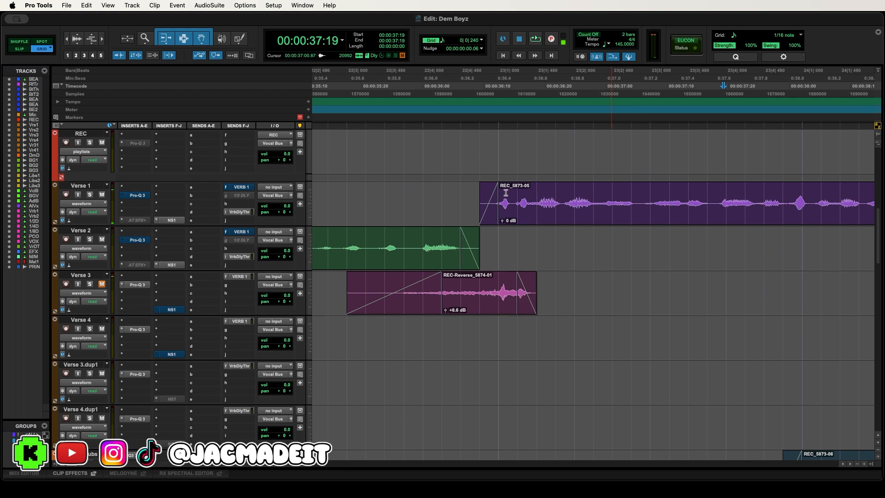
- Copy the opening phrase of REC_5873-05 to Verse 4 and render it over 35:17 to 37:04 with reversed D-Verb at 100% mix
{"action": "left_click_drag", "start_coordinate": [631, 193], "coordinate": [506, 193]}
{"action": "left_click", "coordinate": [349, 335], "text": "shift"}
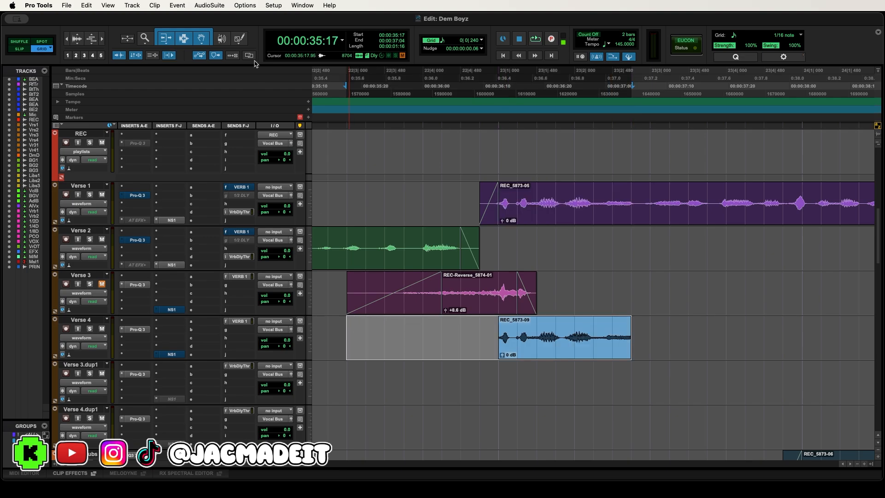
{"action": "left_click", "coordinate": [210, 6]}
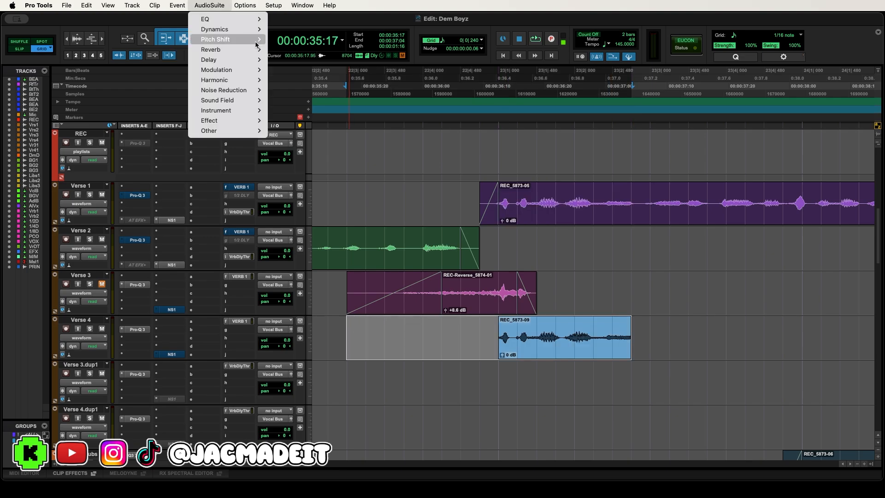
{"action": "mouse_move", "coordinate": [240, 50]}
{"action": "left_click", "coordinate": [288, 60]}
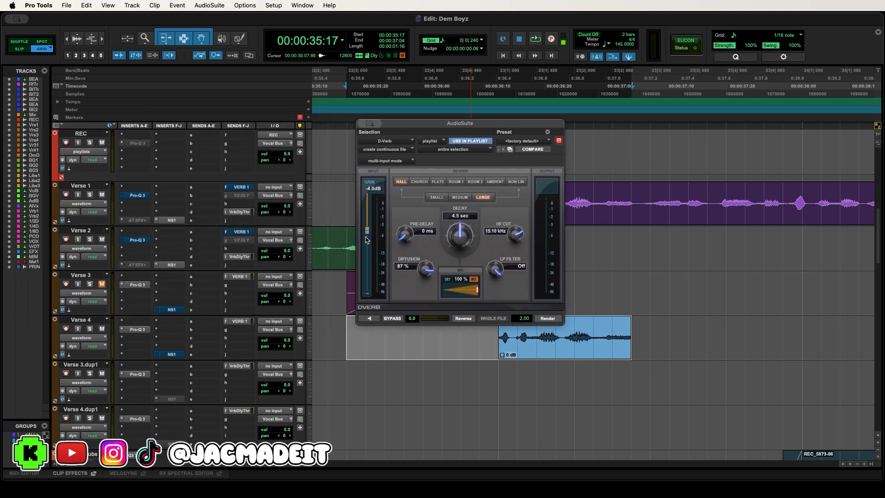
{"action": "left_click", "coordinate": [454, 292]}
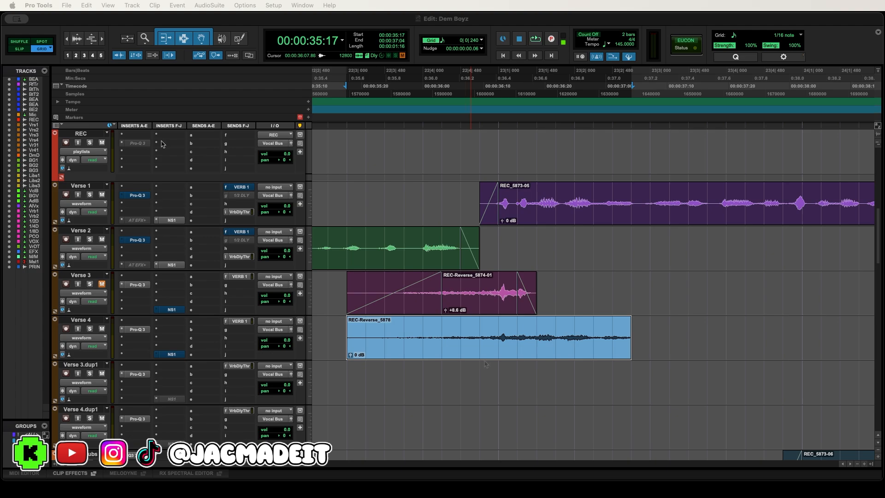
- Mark the cut point at 36:18 on the reversed Verse 4 clip, and undo the demonstration edits on that track
{"action": "left_click", "coordinate": [486, 365]}
{"action": "left_click", "coordinate": [556, 327]}
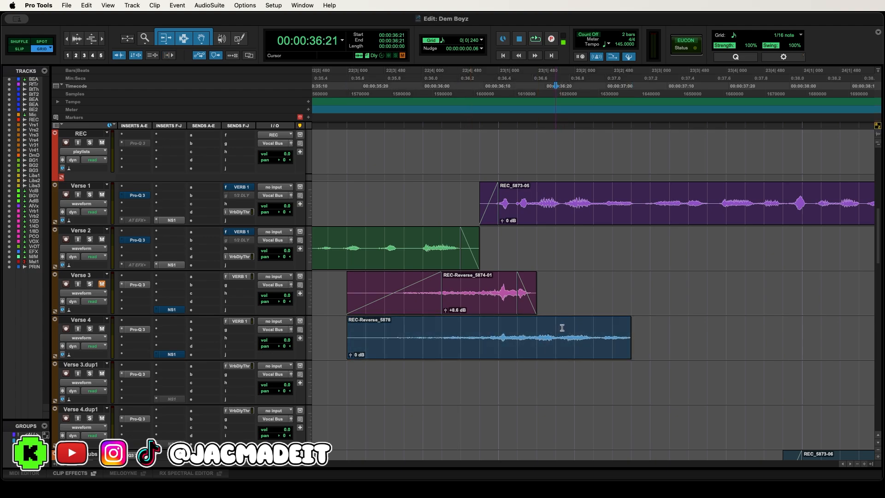
{"action": "left_click_drag", "start_coordinate": [527, 354], "coordinate": [543, 342]}
{"action": "left_click", "coordinate": [462, 370]}
{"action": "left_click", "coordinate": [471, 350]}
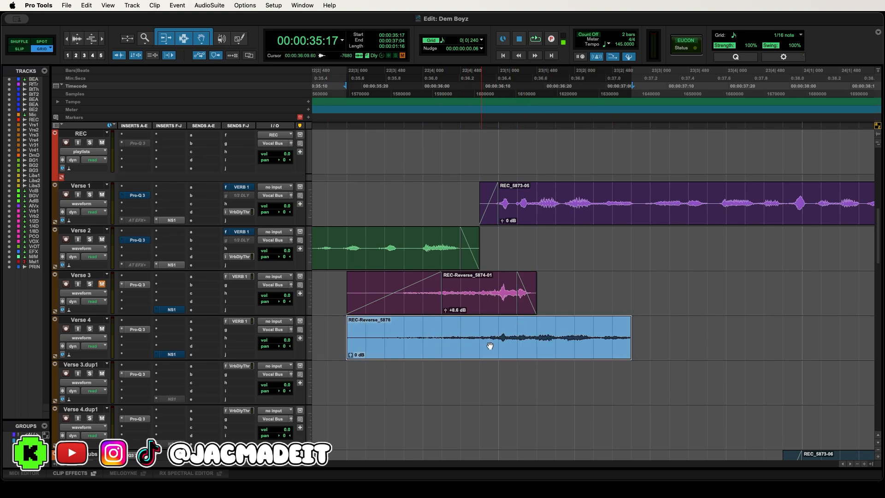
{"action": "left_click", "coordinate": [523, 332]}
{"action": "left_click", "coordinate": [538, 336]}
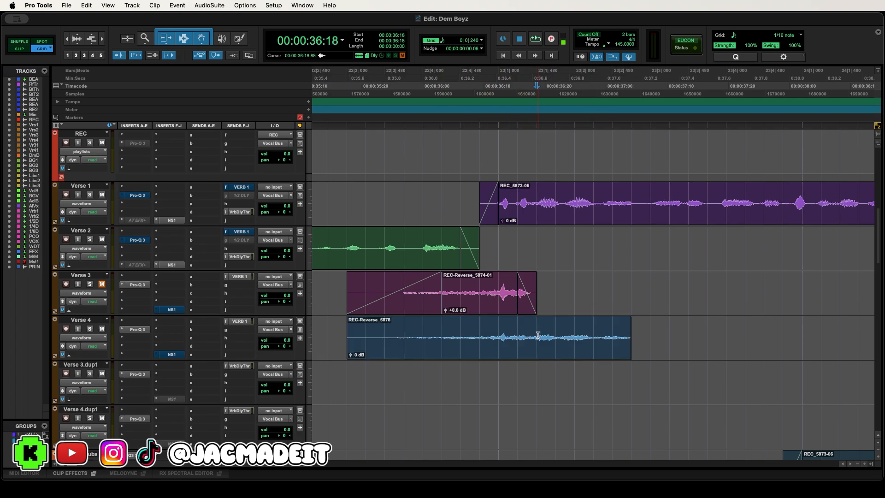
{"action": "key", "text": "super+z"}
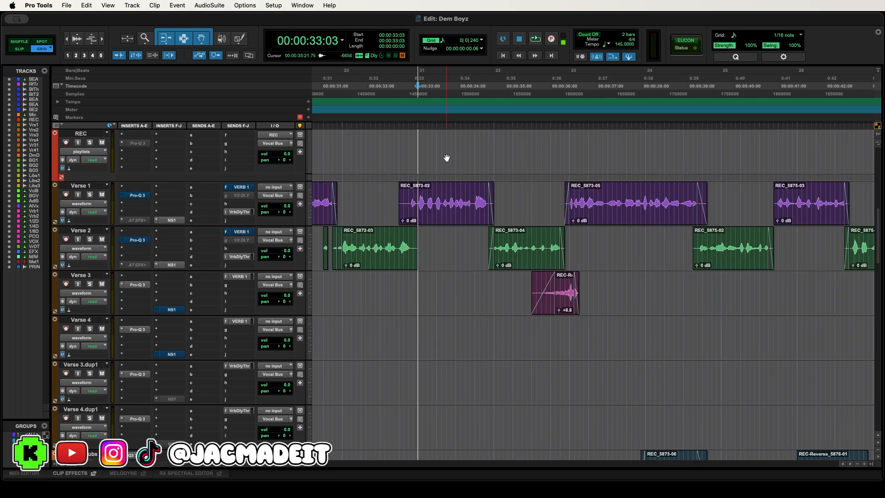
- Play the song from 33:03 through the reversed vocal transition on Verse 3
{"action": "key", "text": "space"}
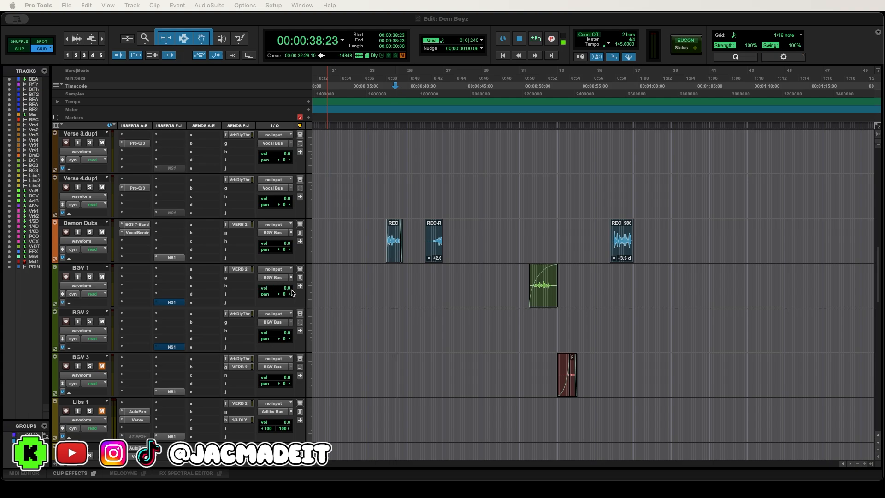
- Mark the ranges 49:07 to 54:03 and 51:15 to 57:15 around the BGV 1 and BGV 3 clips, and examine the matching beat gap
{"action": "left_click", "coordinate": [515, 199]}
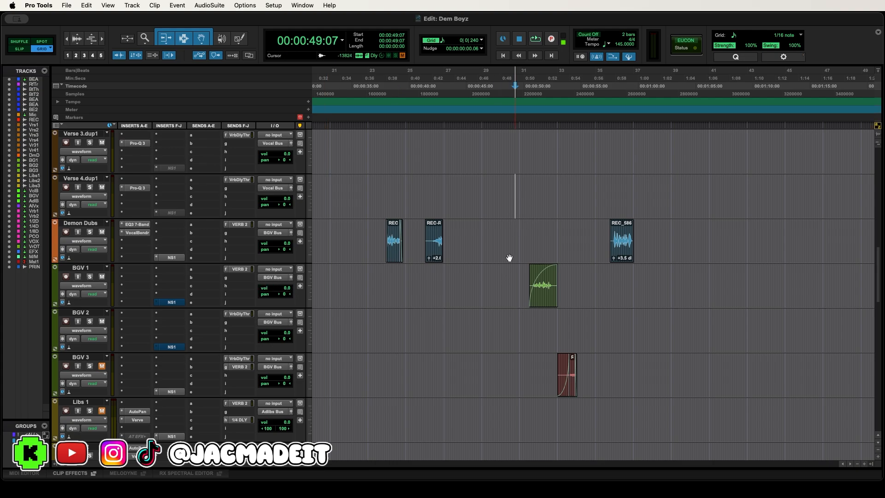
{"action": "left_click_drag", "start_coordinate": [515, 240], "coordinate": [571, 239]}
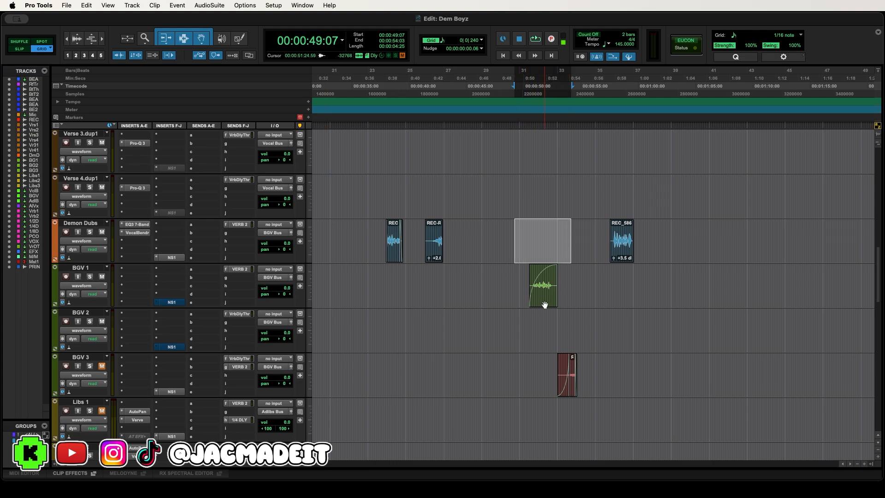
{"action": "left_click_drag", "start_coordinate": [538, 356], "coordinate": [609, 376]}
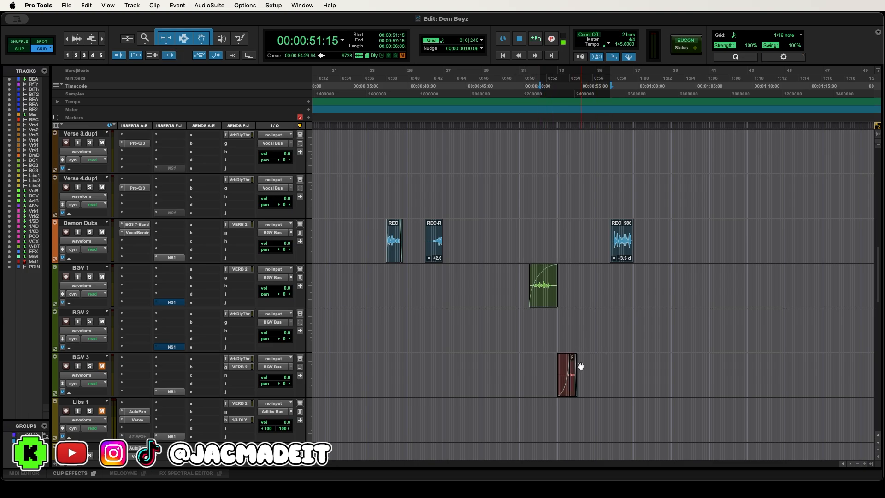
{"action": "scroll", "coordinate": [437, 313], "scroll_direction": "up", "scroll_amount": 8}
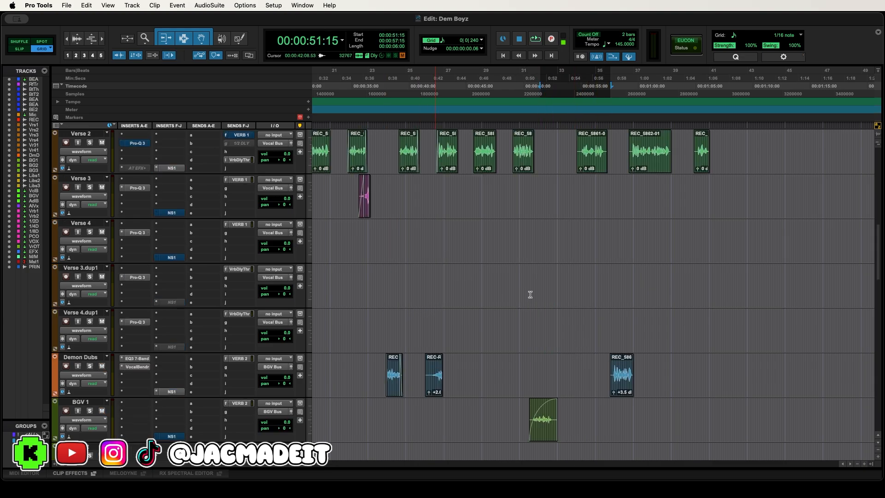
{"action": "scroll", "coordinate": [544, 296], "scroll_direction": "up", "scroll_amount": 5}
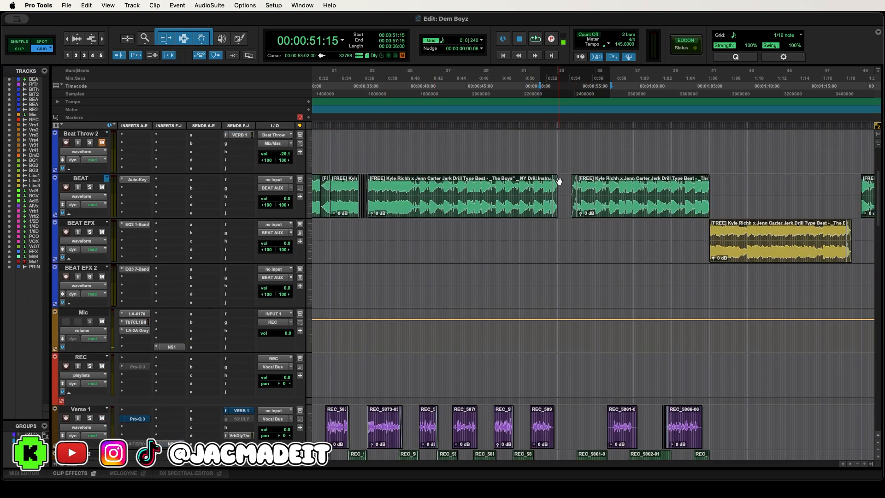
{"action": "scroll", "coordinate": [567, 192], "scroll_direction": "down", "scroll_amount": 6}
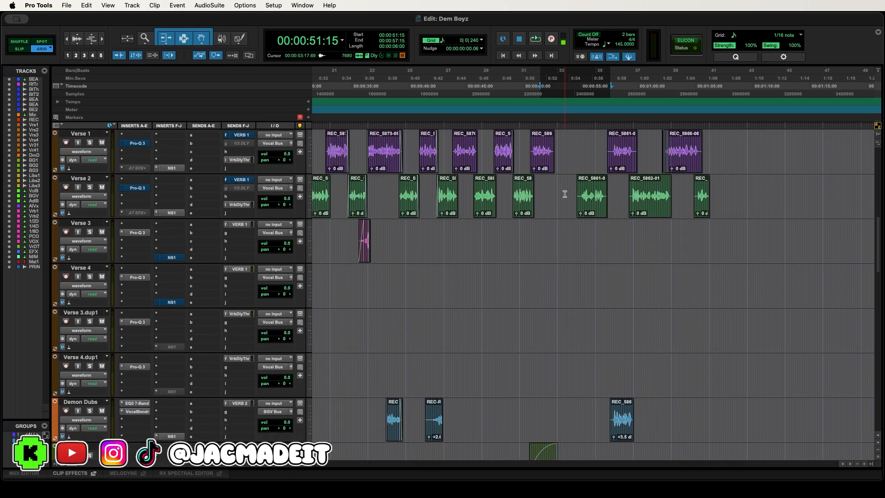
- Play from 46:10 to 1:00:01 through the BGV 1, BGV 3 and Demon Dubs clips
{"action": "left_click", "coordinate": [482, 91]}
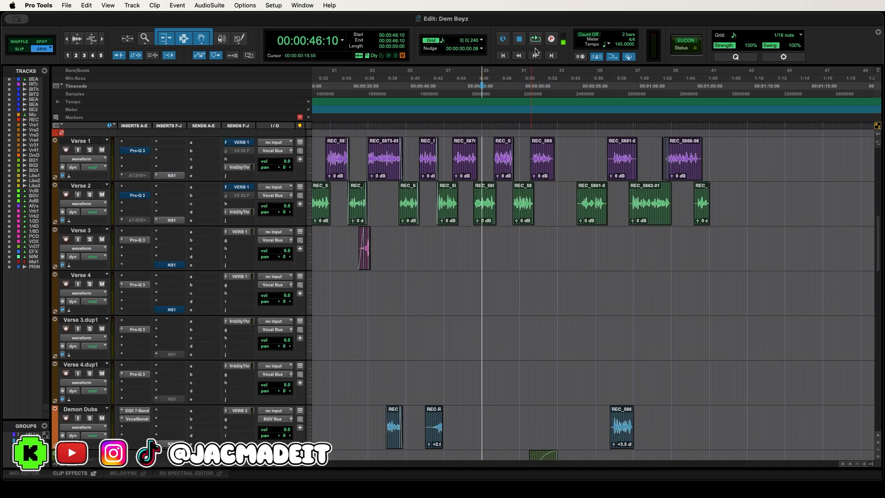
{"action": "key", "text": "space"}
{"action": "scroll", "coordinate": [658, 236], "scroll_direction": "down", "scroll_amount": 10}
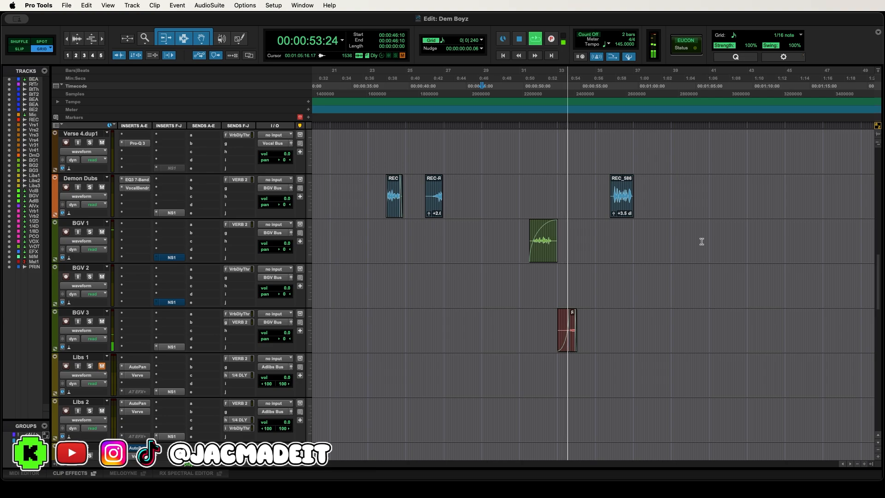
{"action": "scroll", "coordinate": [701, 243], "scroll_direction": "up", "scroll_amount": 3}
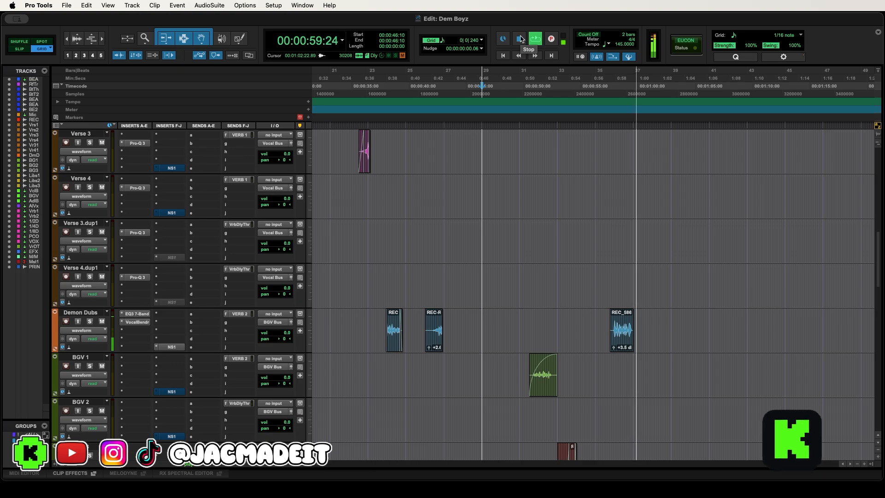
{"action": "left_click", "coordinate": [520, 39]}
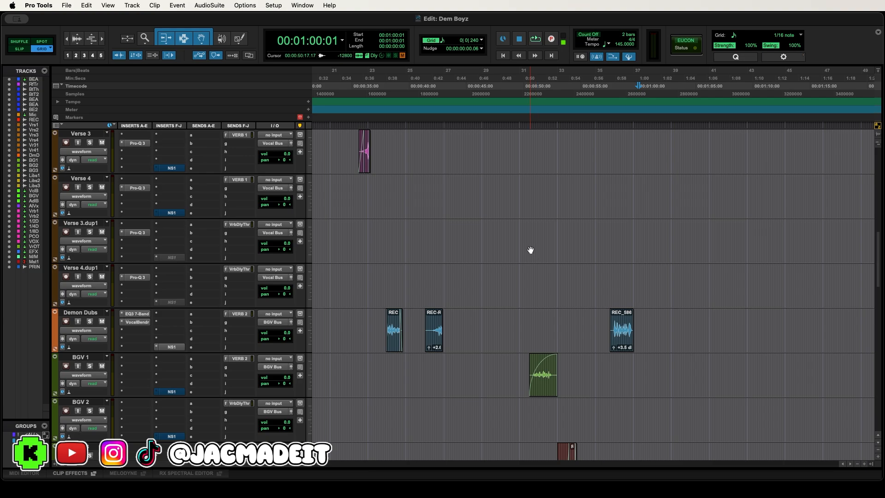
- Examine the layout of the BEAT, BEAT EFX and verse clips across the song, and place the cursor at 18:24
{"action": "scroll", "coordinate": [530, 249], "scroll_direction": "up", "scroll_amount": 5}
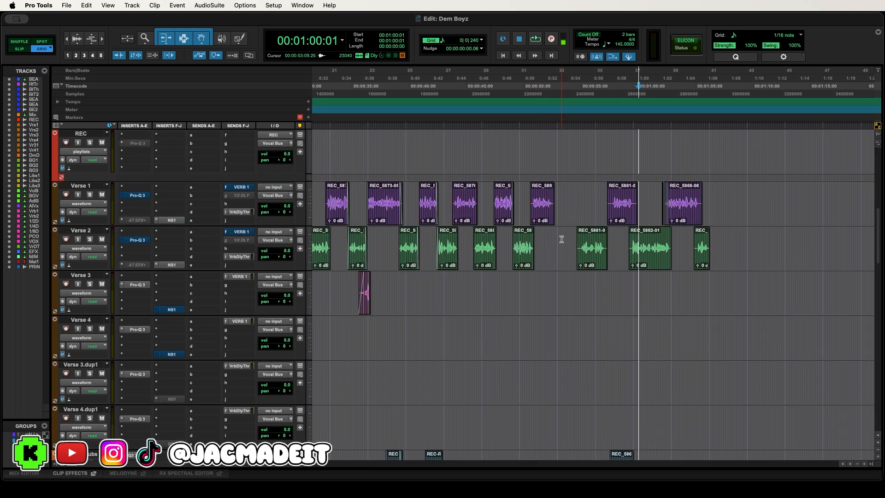
{"action": "scroll", "coordinate": [561, 240], "scroll_direction": "up", "scroll_amount": 3}
{"action": "scroll", "coordinate": [539, 214], "scroll_direction": "up", "scroll_amount": 6}
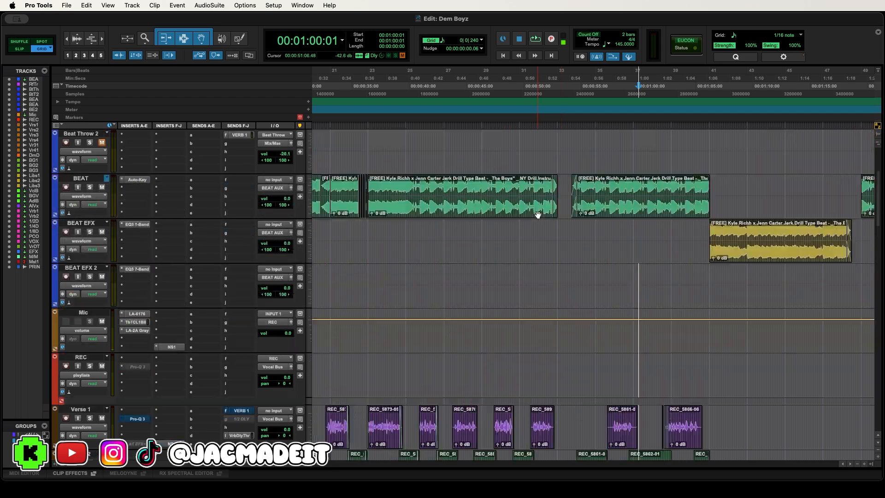
{"action": "key", "text": "r"}
{"action": "left_click", "coordinate": [494, 231]}
{"action": "key", "text": "r"}
{"action": "scroll", "coordinate": [451, 264], "scroll_direction": "down", "scroll_amount": 7}
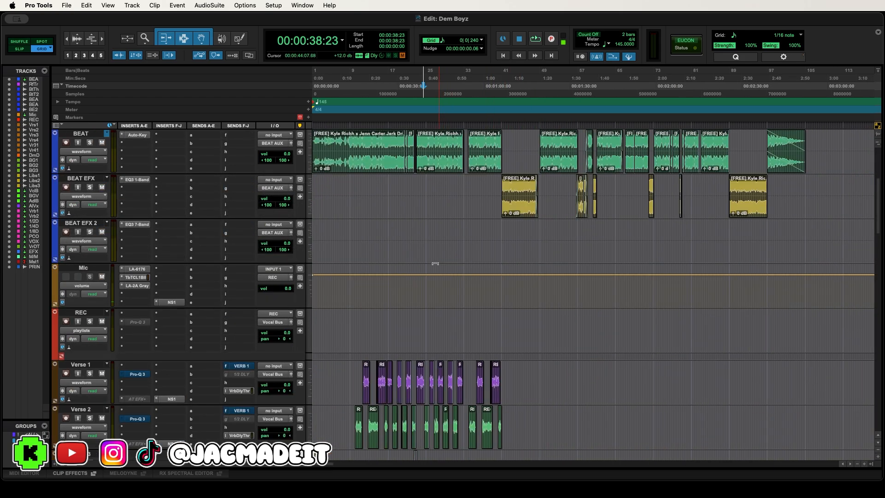
{"action": "key", "text": "t"}
{"action": "left_click", "coordinate": [420, 203]}
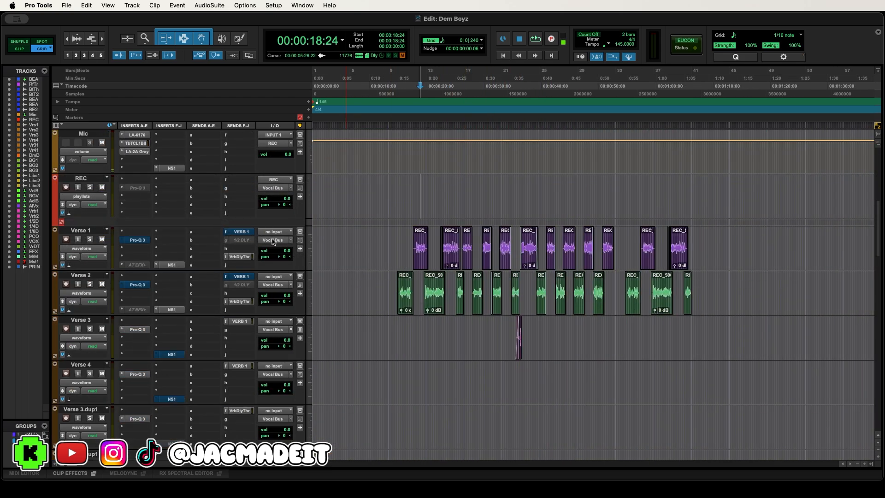
- Unmute the VERB 1 sends on the Verse 1 and Verse 2 tracks and place the cursor at 13:07
{"action": "right_click", "coordinate": [243, 233]}
{"action": "left_click", "coordinate": [243, 235]}
{"action": "right_click", "coordinate": [244, 278]}
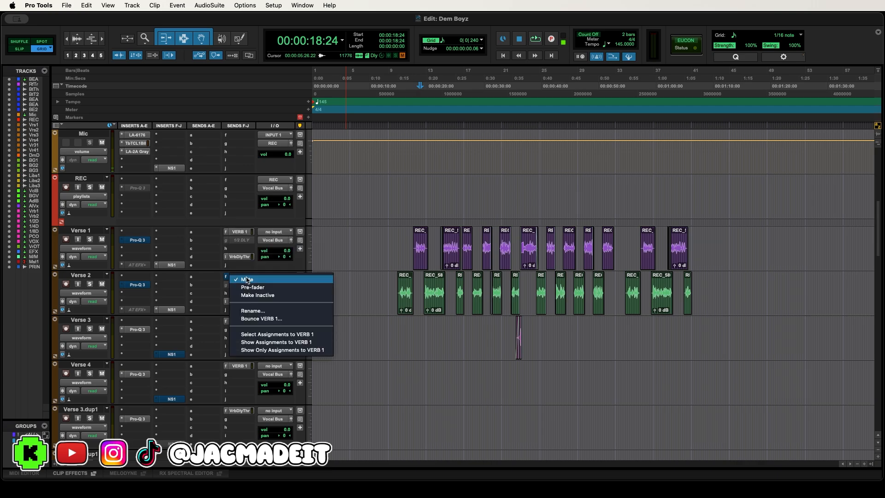
{"action": "left_click", "coordinate": [244, 280]}
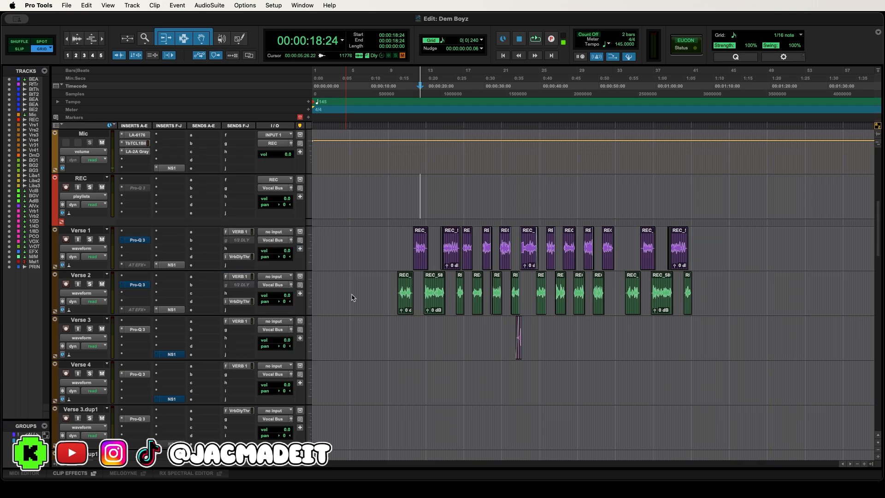
{"action": "left_click", "coordinate": [388, 287]}
{"action": "scroll", "coordinate": [397, 296], "scroll_direction": "up", "scroll_amount": 4}
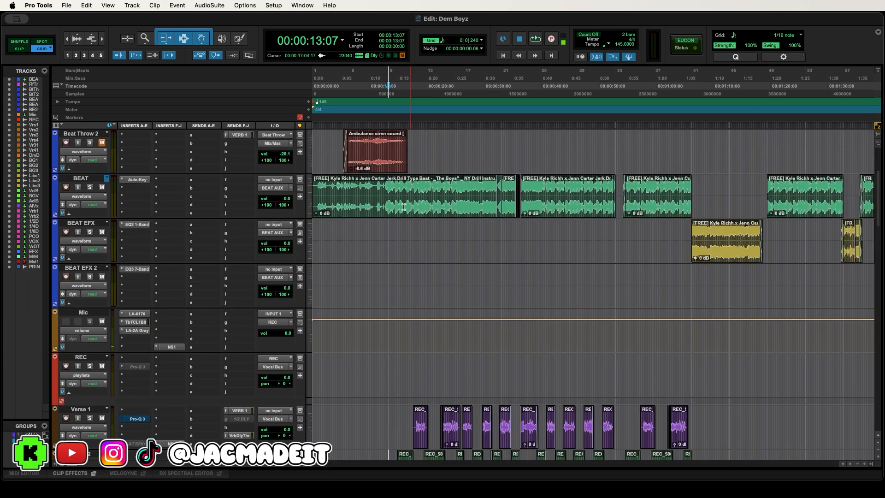
{"action": "scroll", "coordinate": [439, 233], "scroll_direction": "down", "scroll_amount": 1}
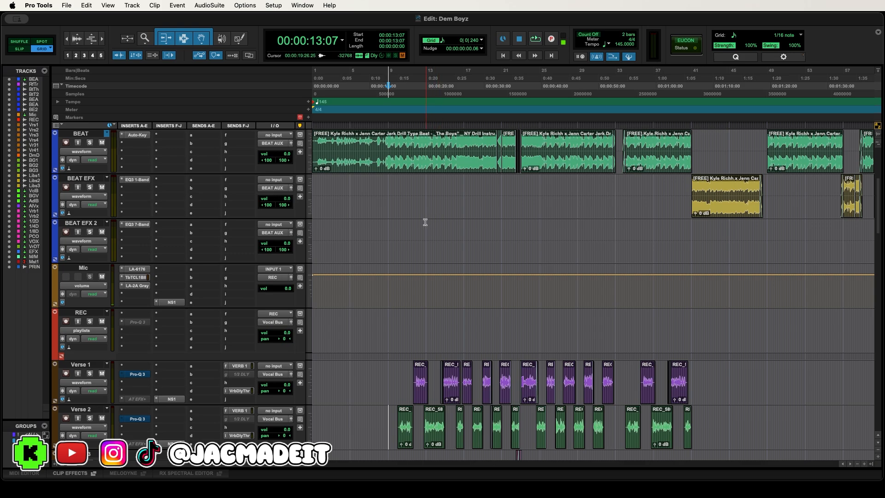
{"action": "scroll", "coordinate": [426, 223], "scroll_direction": "down", "scroll_amount": 2}
- Mute the VERB 1 sends on Verse 1 and Verse 2, and play the verses without reverb from 13:28 to 20:04
{"action": "right_click", "coordinate": [236, 322]}
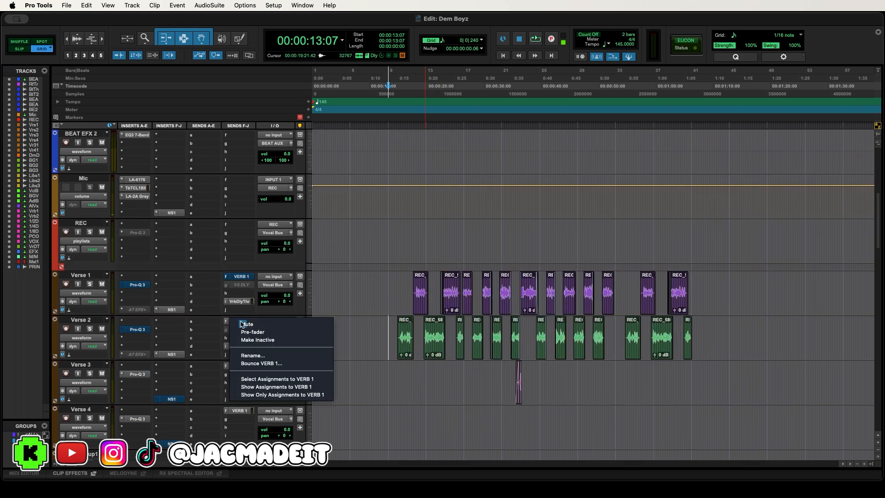
{"action": "left_click", "coordinate": [241, 322]}
{"action": "left_click", "coordinate": [391, 96]}
{"action": "key", "text": "space"}
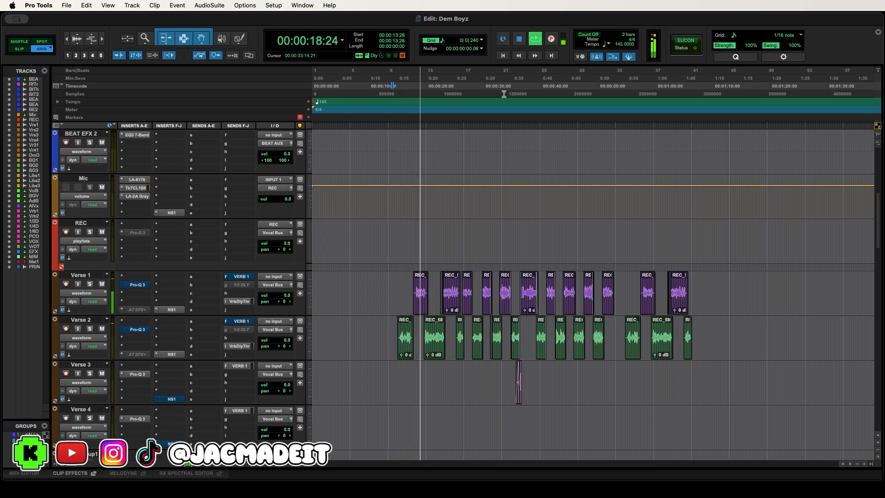
- Unmute the VERB 1 sends on Verse 1 and Verse 2, and play the verses with reverb from 15:00 to 22:28
{"action": "right_click", "coordinate": [243, 277]}
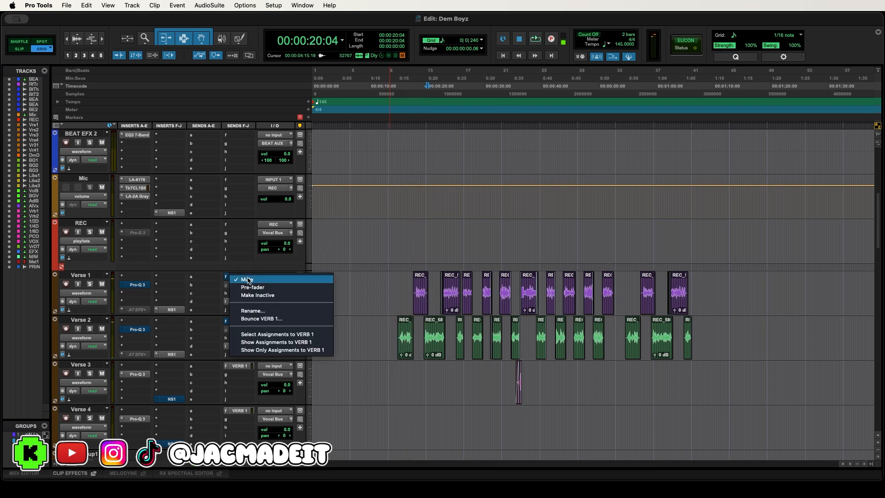
{"action": "left_click", "coordinate": [247, 280]}
{"action": "right_click", "coordinate": [243, 322]}
{"action": "left_click", "coordinate": [245, 324]}
{"action": "left_click", "coordinate": [400, 95]}
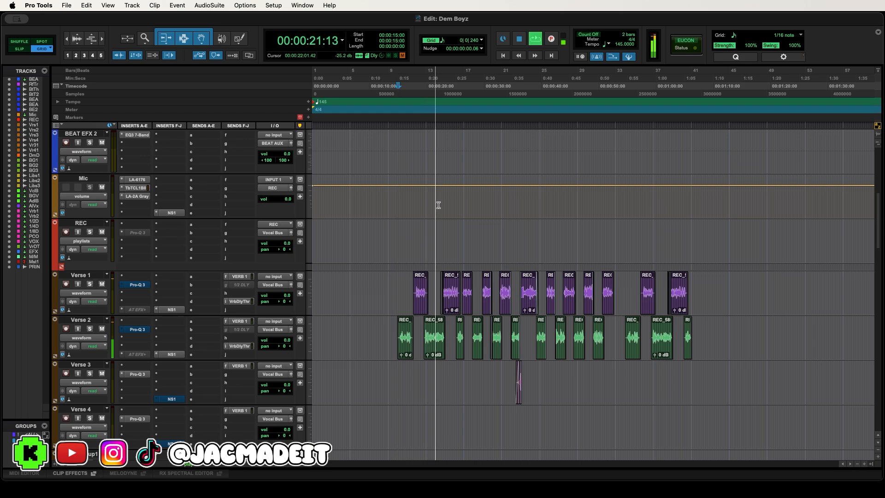
{"action": "key", "text": "space"}
- Unmute the Libs 1 ad-lib track that holds the REC_5860-01 clip
{"action": "scroll", "coordinate": [435, 207], "scroll_direction": "up", "scroll_amount": 5}
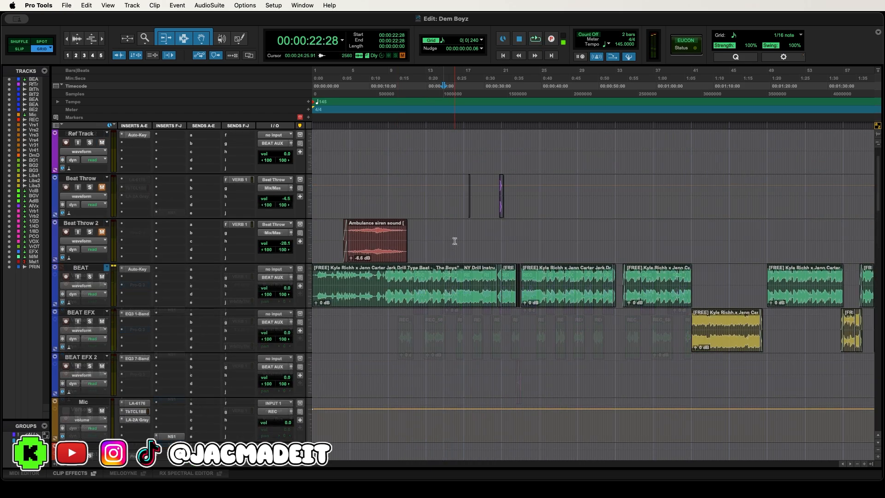
{"action": "scroll", "coordinate": [429, 258], "scroll_direction": "up", "scroll_amount": 1}
{"action": "scroll", "coordinate": [430, 254], "scroll_direction": "down", "scroll_amount": 8}
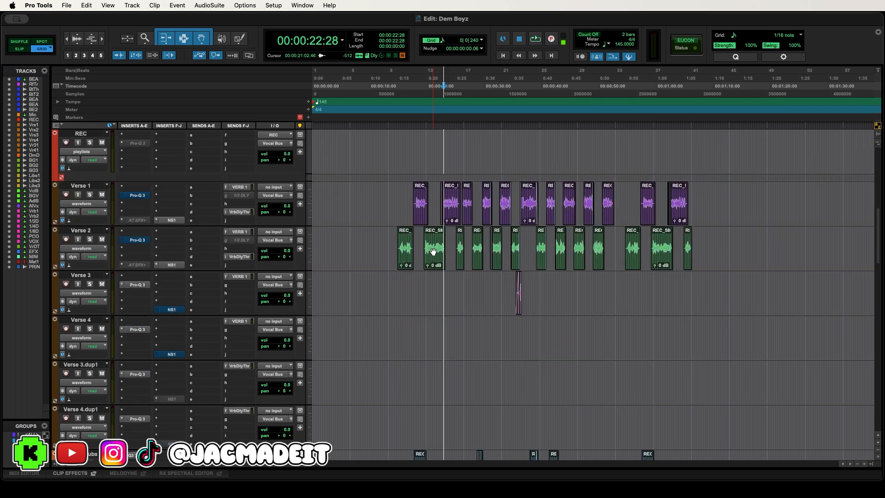
{"action": "scroll", "coordinate": [434, 252], "scroll_direction": "down", "scroll_amount": 10}
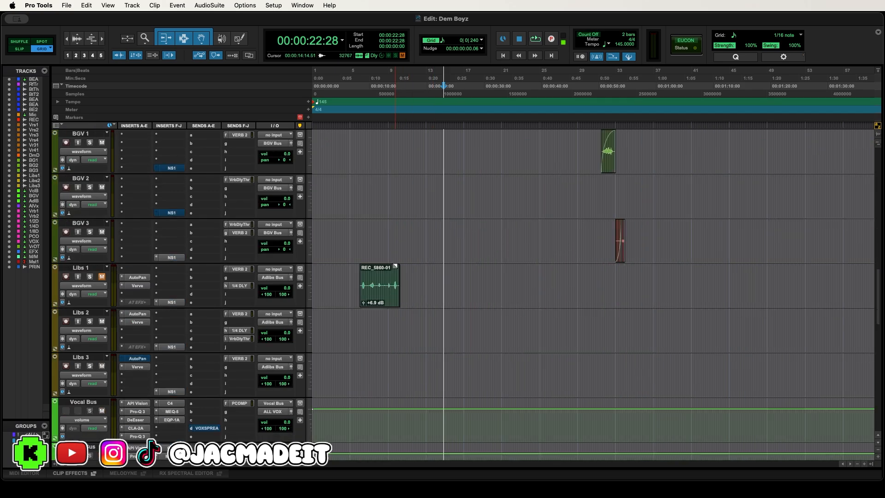
{"action": "left_click", "coordinate": [100, 279]}
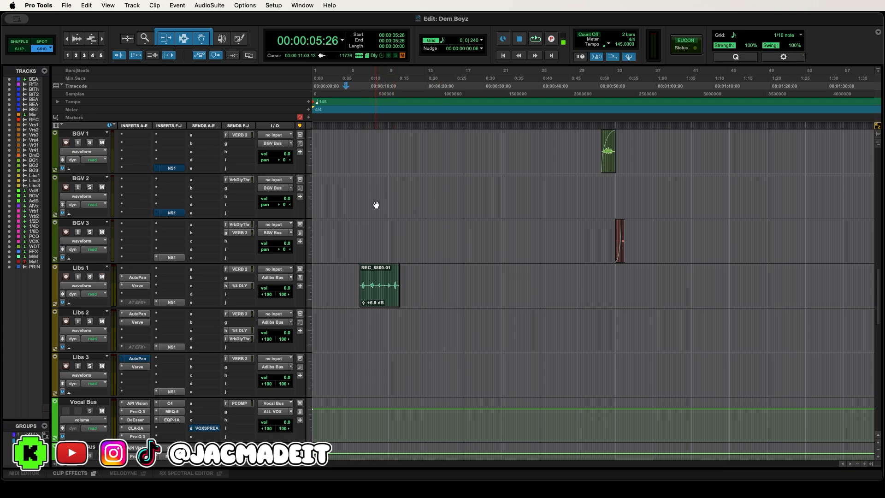
- Play the song from 06:21 to 15:17 through the REC_5860-01 clip on Libs 1
{"action": "scroll", "coordinate": [379, 209], "scroll_direction": "up", "scroll_amount": 15}
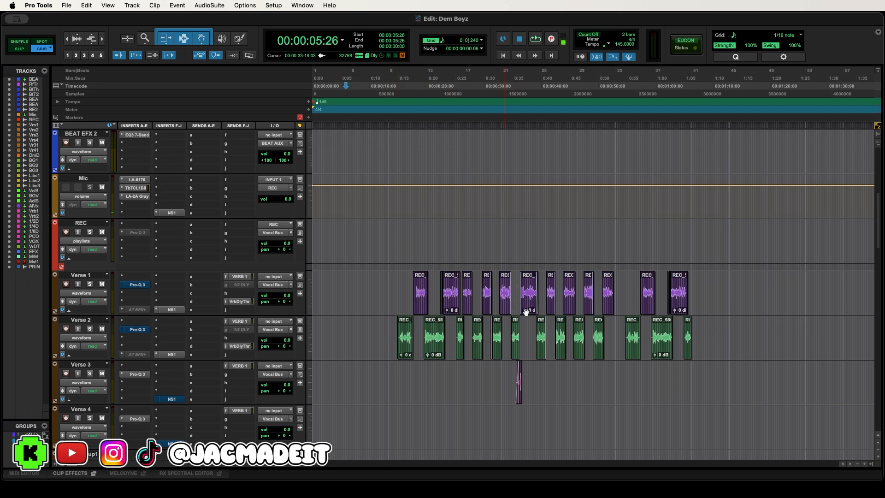
{"action": "scroll", "coordinate": [695, 320], "scroll_direction": "down", "scroll_amount": 15}
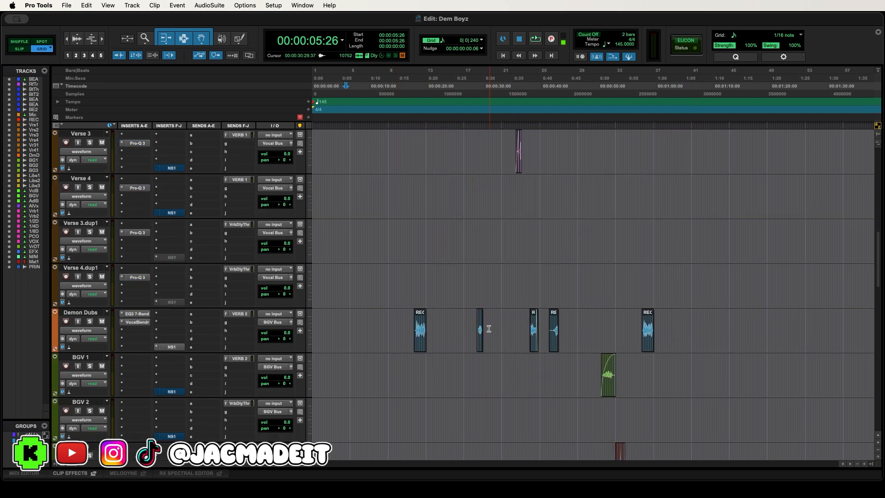
{"action": "scroll", "coordinate": [484, 317], "scroll_direction": "up", "scroll_amount": 4}
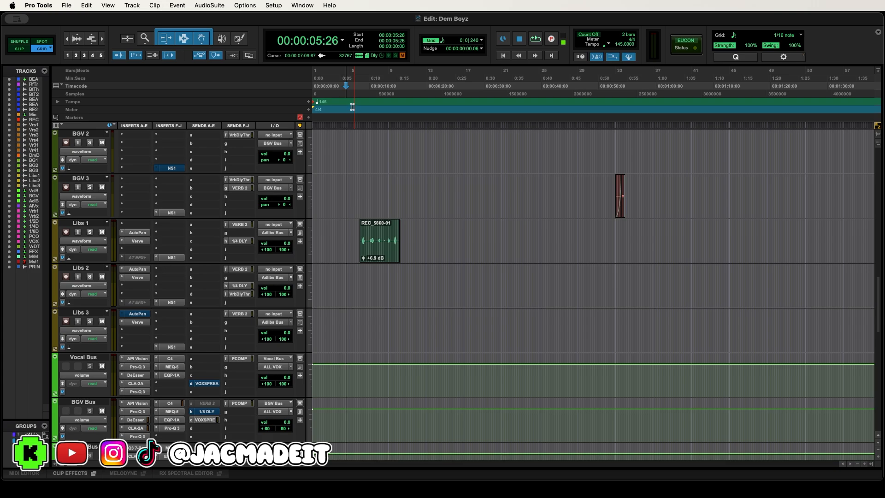
{"action": "left_click", "coordinate": [352, 107]}
{"action": "scroll", "coordinate": [397, 181], "scroll_direction": "up", "scroll_amount": 10}
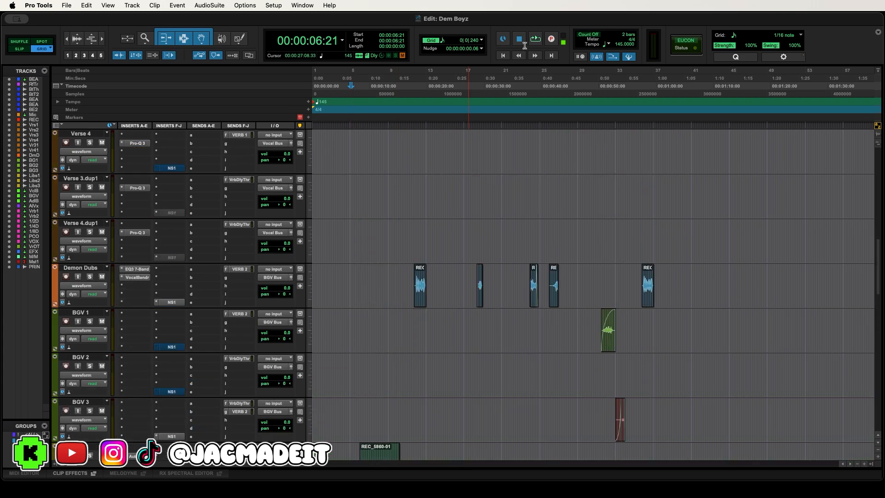
{"action": "left_click", "coordinate": [535, 39]}
{"action": "scroll", "coordinate": [506, 167], "scroll_direction": "down", "scroll_amount": 8}
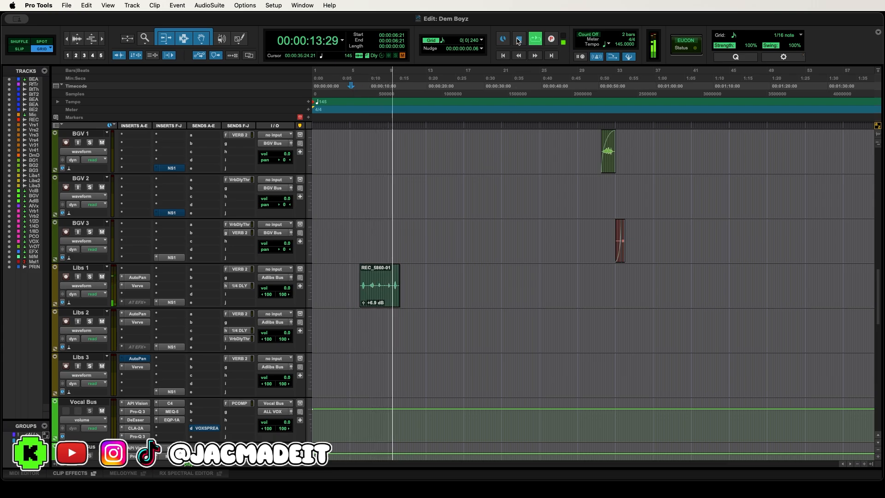
{"action": "left_click", "coordinate": [519, 40]}
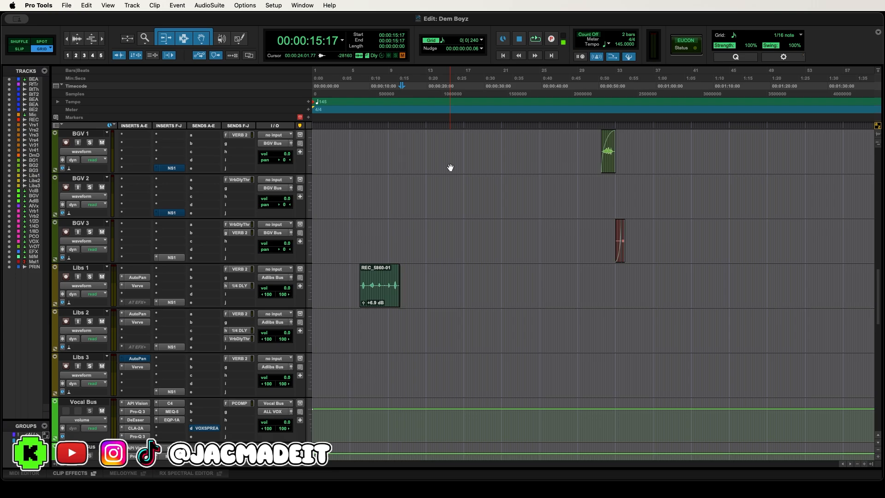
- Examine the full-song layout from the beat and verse clips down to the reverb and delay tracks, and place the cursor at 40:01
{"action": "scroll", "coordinate": [440, 185], "scroll_direction": "up", "scroll_amount": 20}
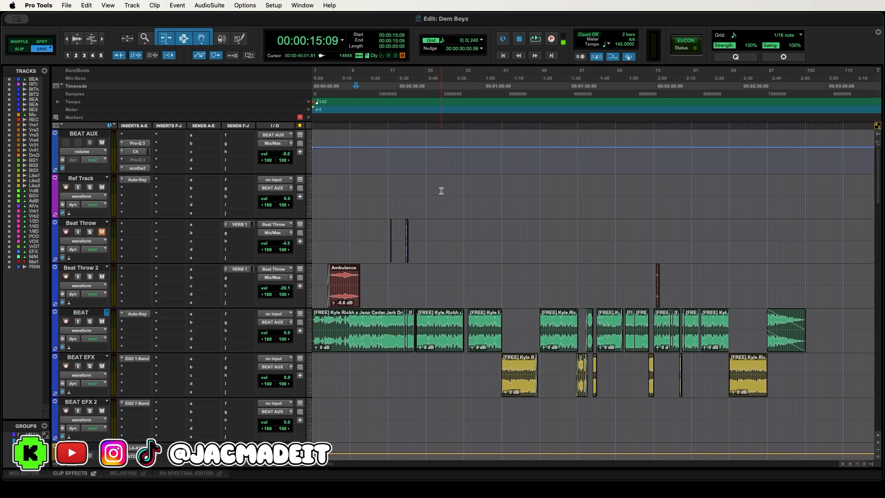
{"action": "scroll", "coordinate": [441, 191], "scroll_direction": "down", "scroll_amount": 10}
{"action": "scroll", "coordinate": [442, 190], "scroll_direction": "down", "scroll_amount": 20}
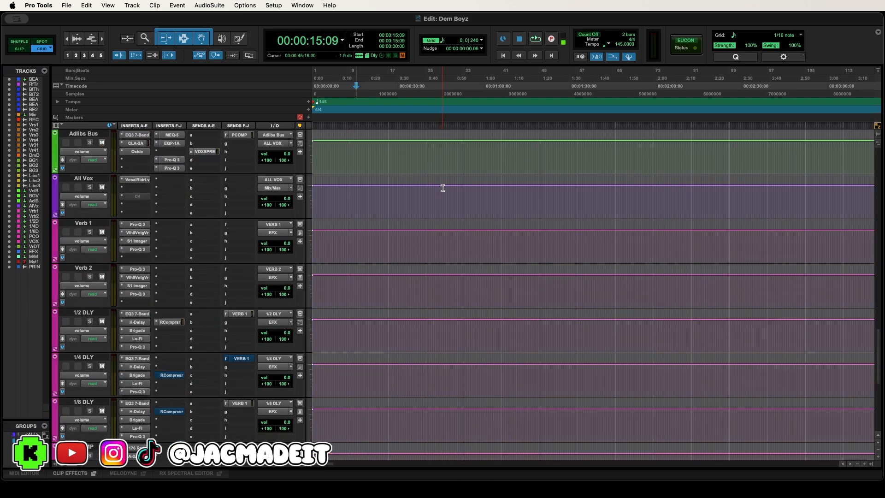
{"action": "scroll", "coordinate": [441, 191], "scroll_direction": "up", "scroll_amount": 20}
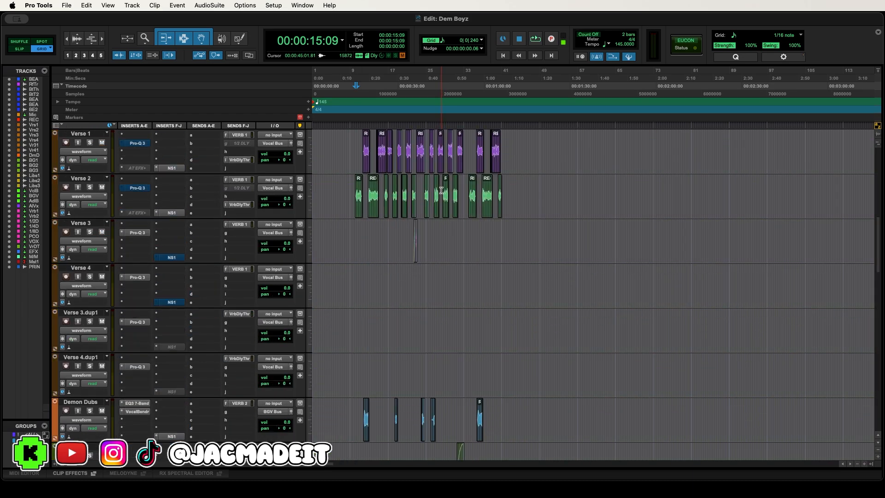
{"action": "scroll", "coordinate": [425, 188], "scroll_direction": "up", "scroll_amount": 5}
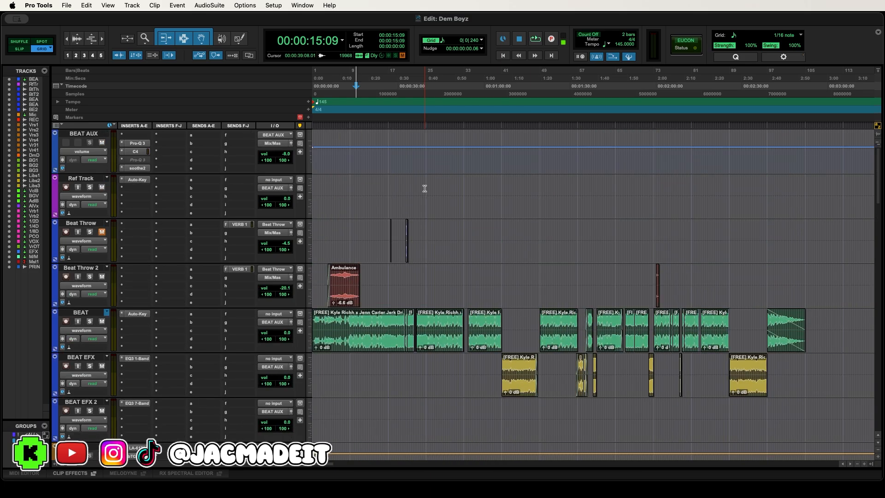
{"action": "scroll", "coordinate": [424, 222], "scroll_direction": "down", "scroll_amount": 6}
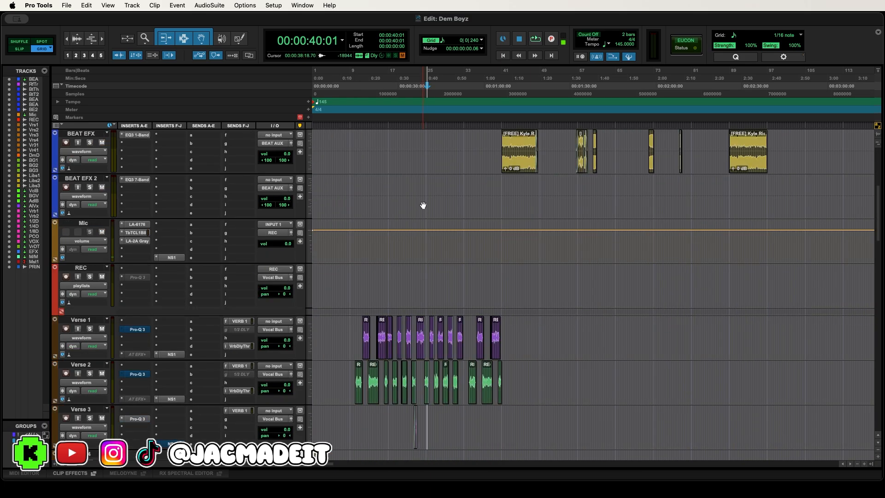